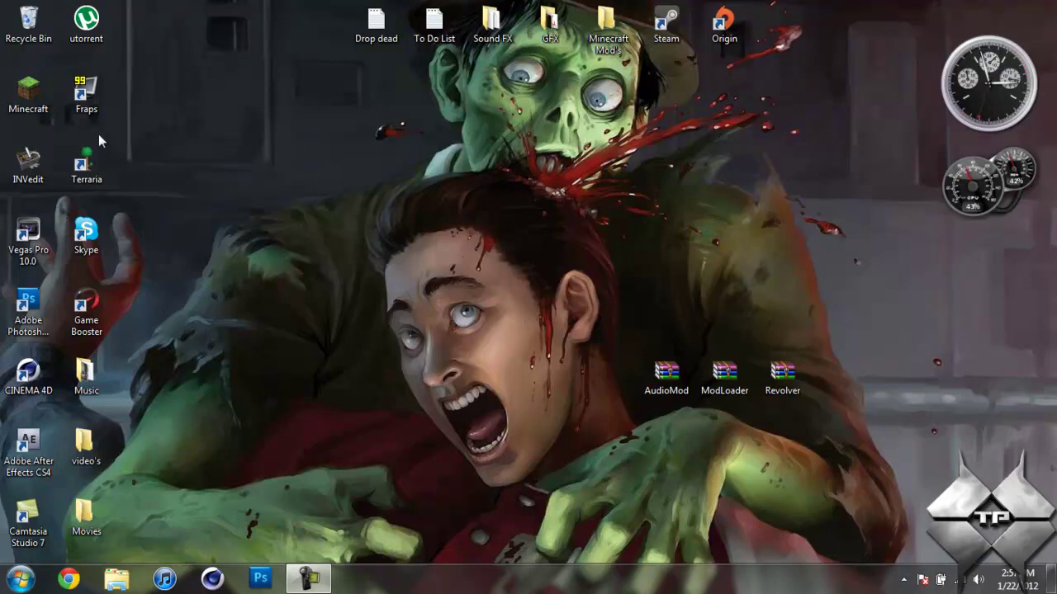
Step: Launch Minecraft, log in with the saved account, and load the singleplayer world "Beautiful wonderland"
click(33, 97)
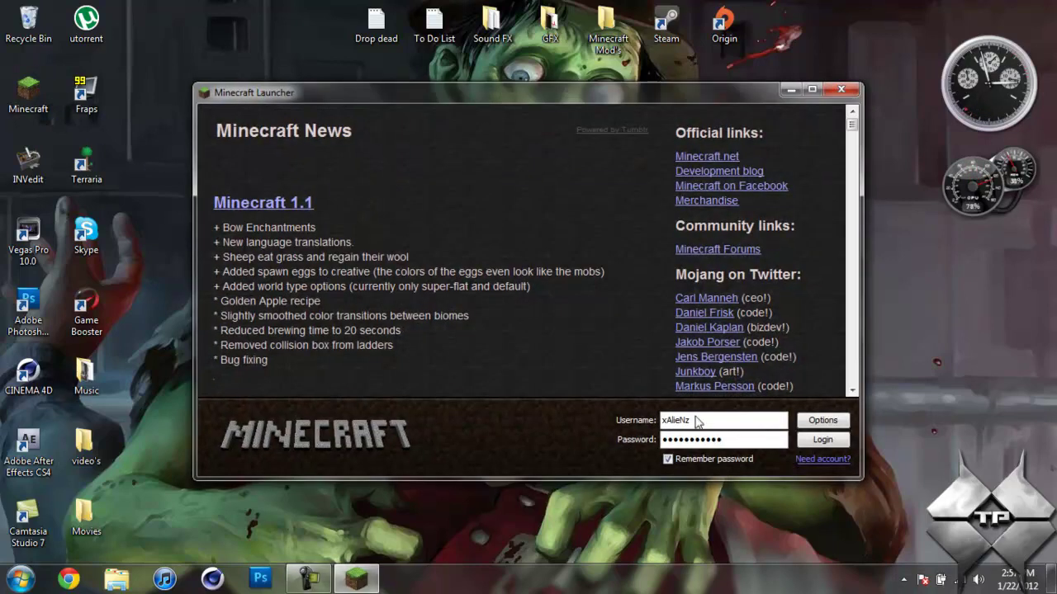
click(815, 441)
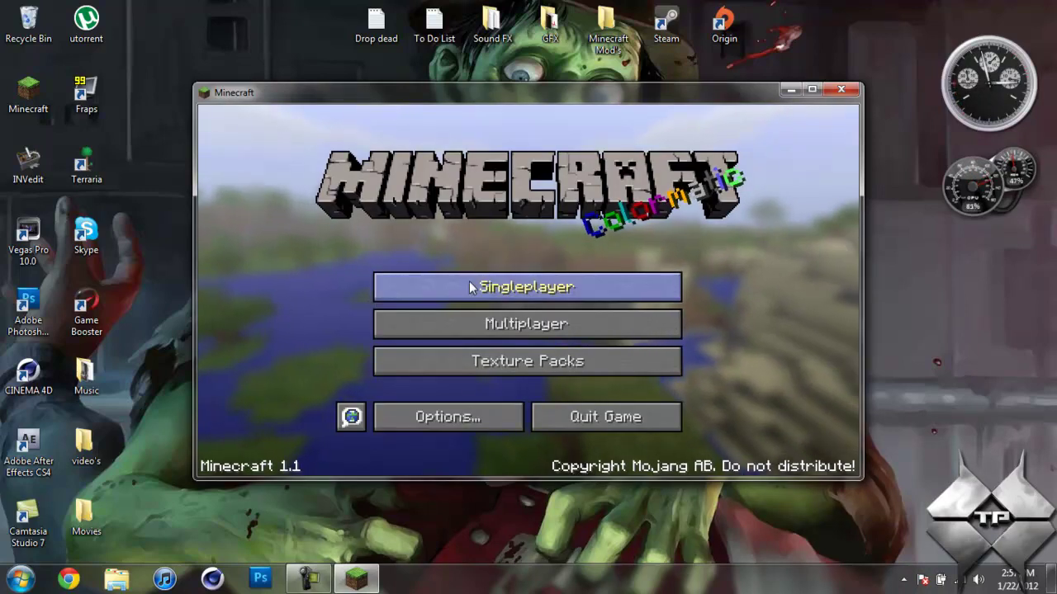
click(471, 286)
click(425, 209)
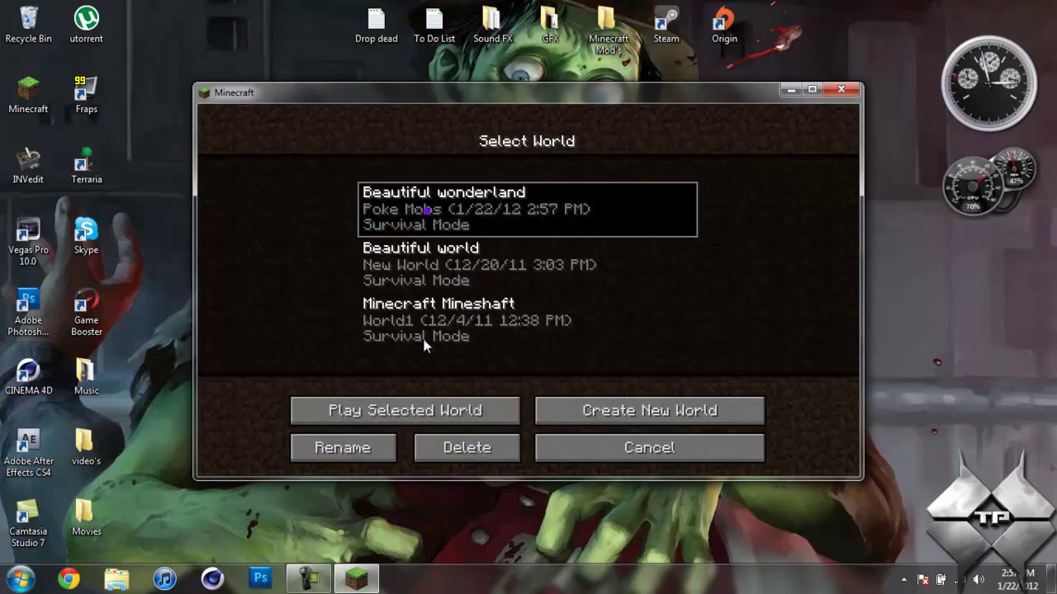
click(428, 402)
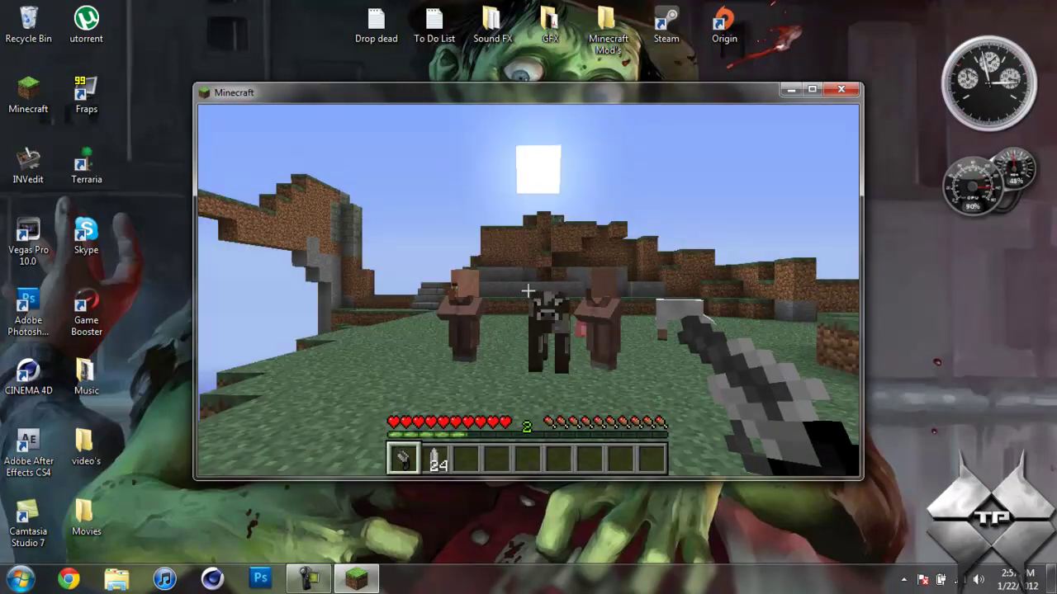
Step: Check the bullet types in the inventory, and fire the revolver with the silver bullets at the animals in the field
key(e)
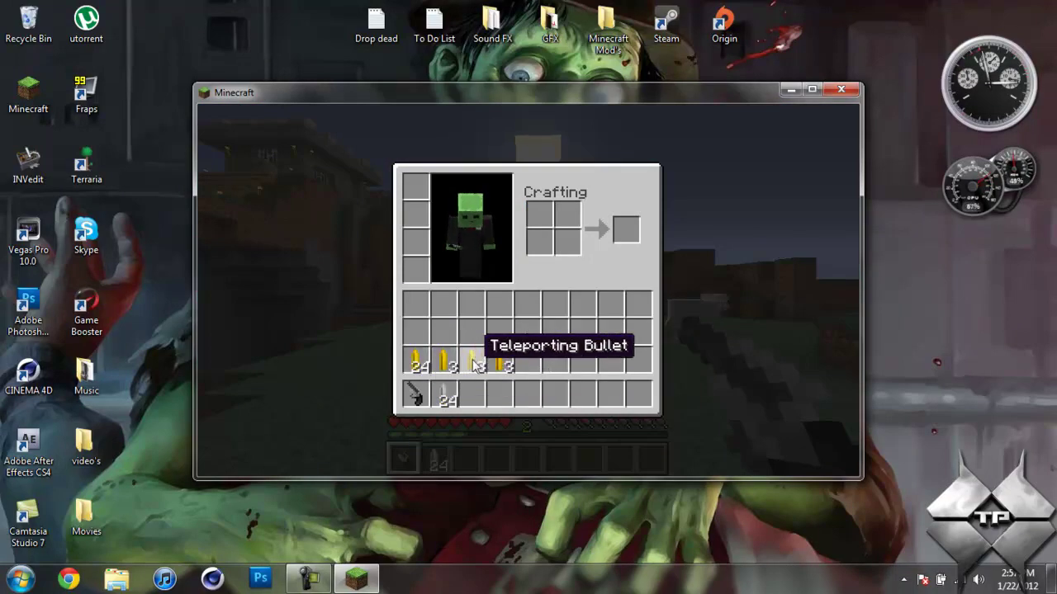
key(e)
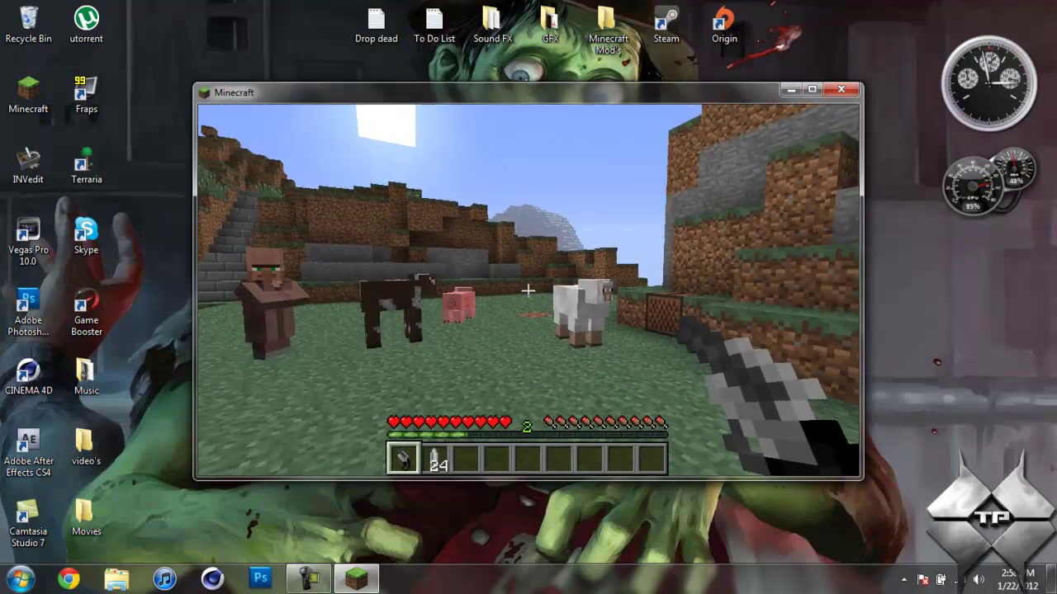
right_click(528, 290)
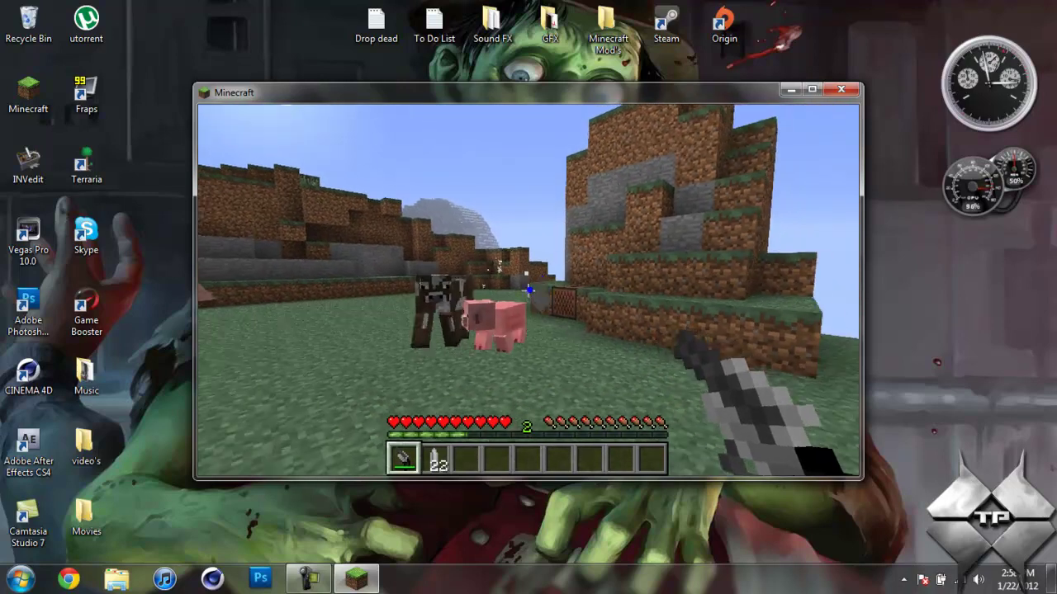
right_click(528, 291)
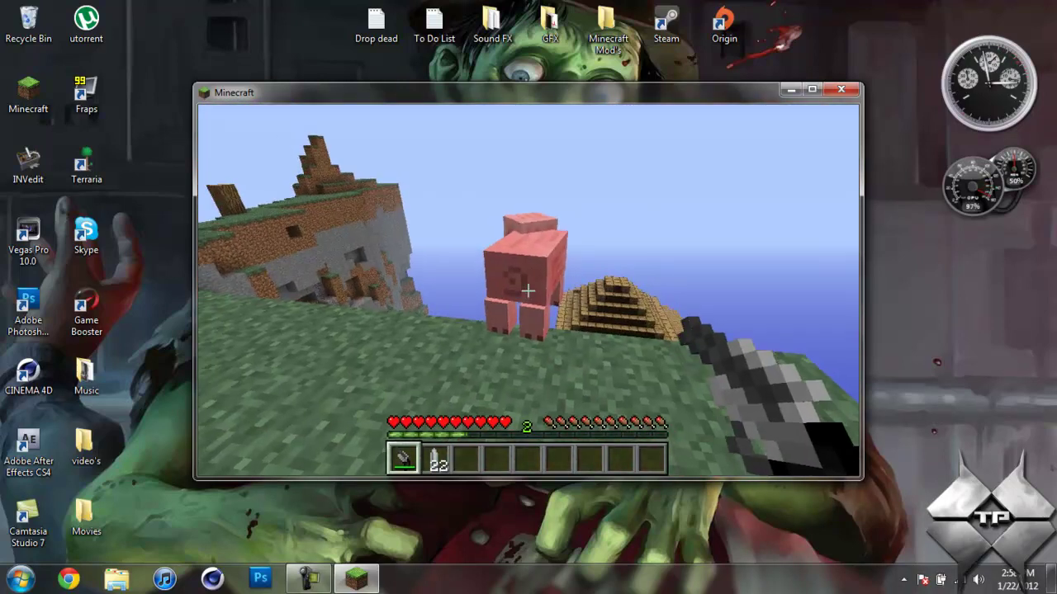
right_click(529, 290)
Step: Replace the silver bullets in the hotbar with the stack of 24 gold bullets
key(e)
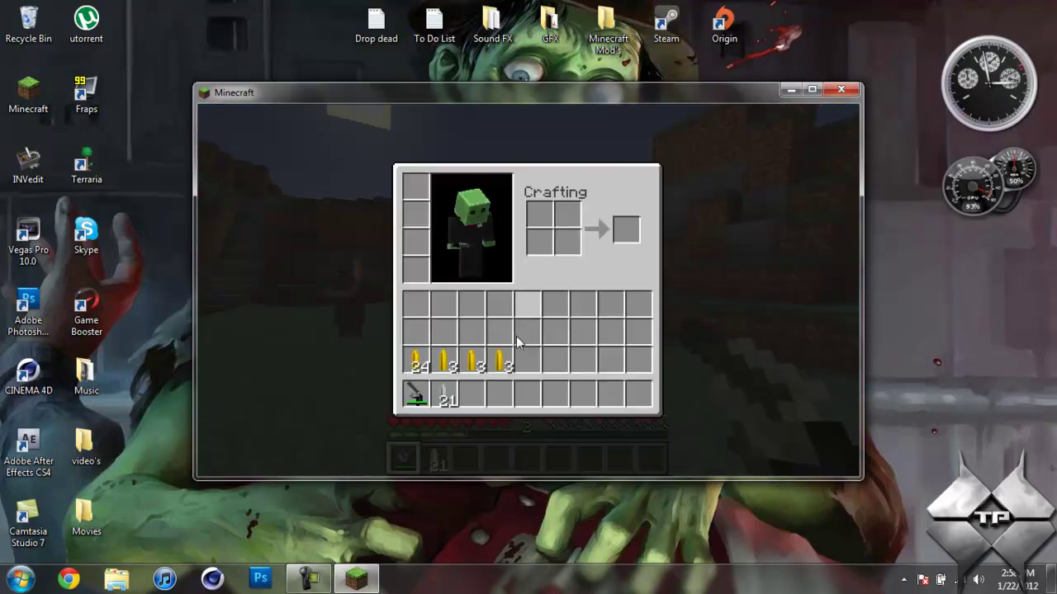
click(455, 394)
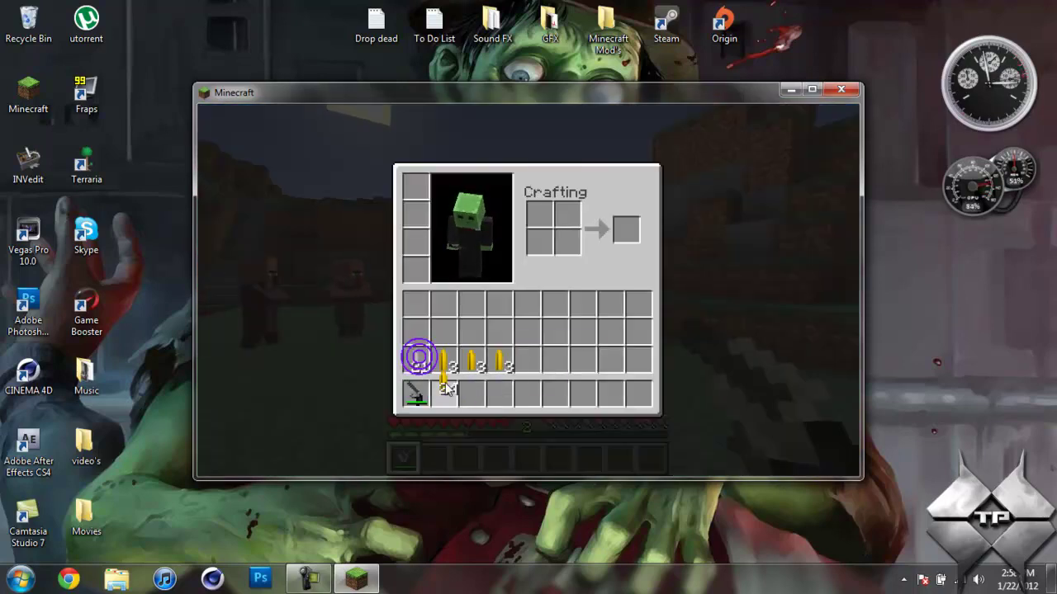
click(447, 388)
key(e)
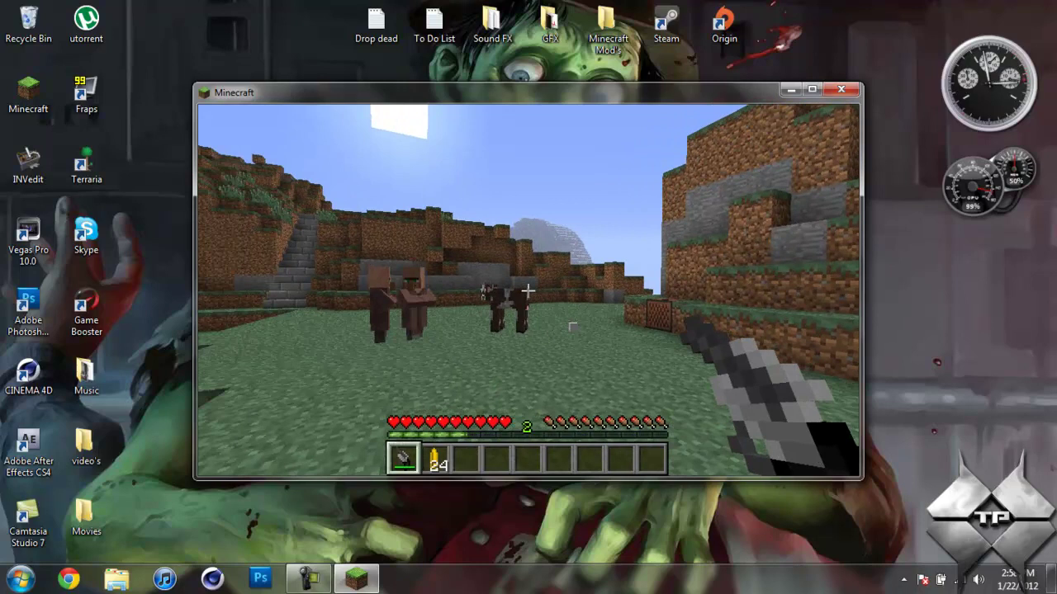
Step: Shoot the cows and villagers in the field with the gold bullets, and walk to the dirt wall
right_click(529, 291)
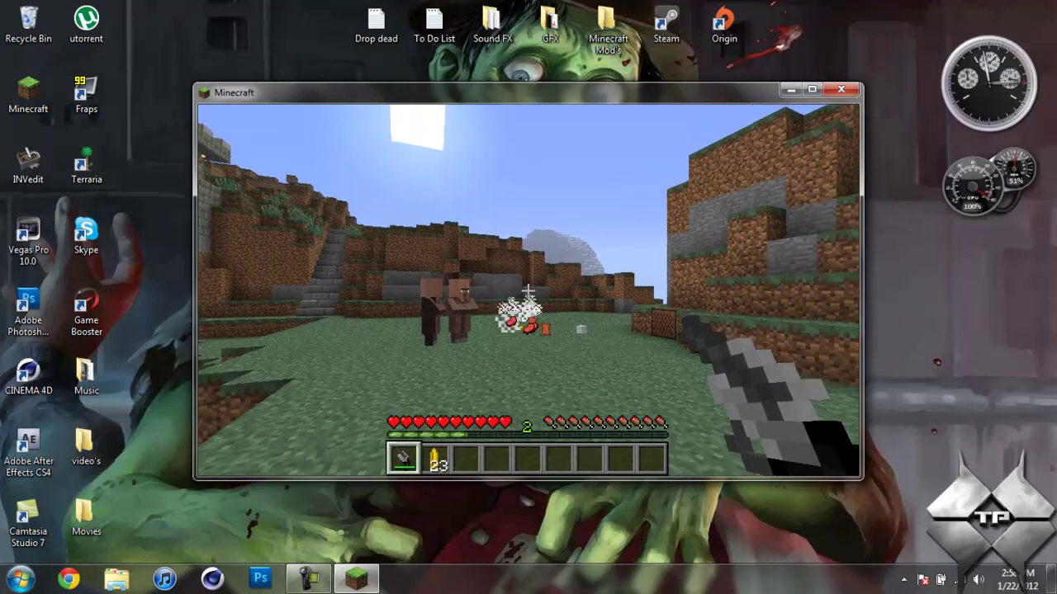
right_click(528, 290)
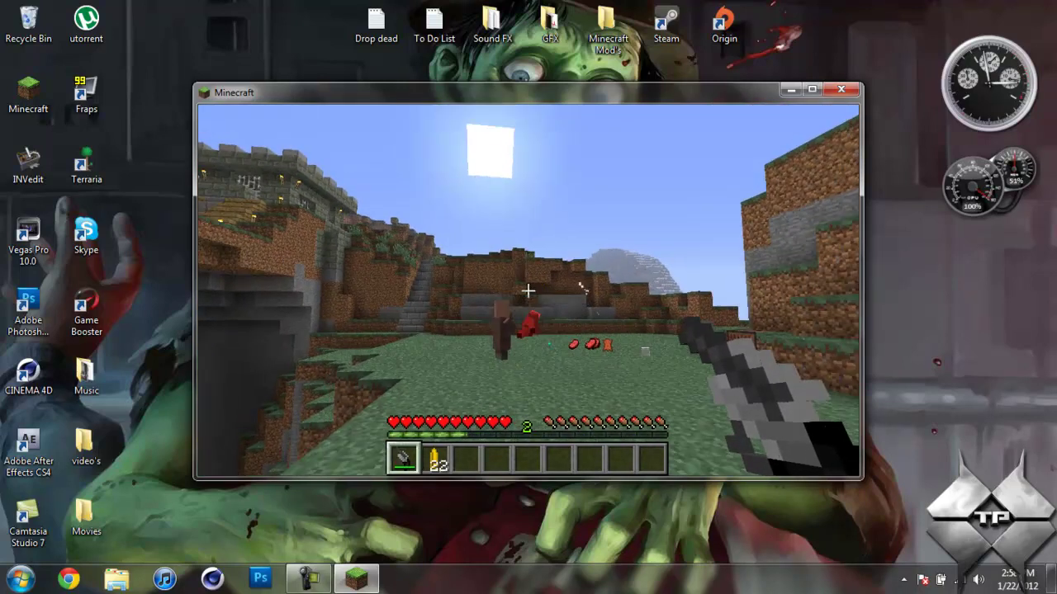
key(w)
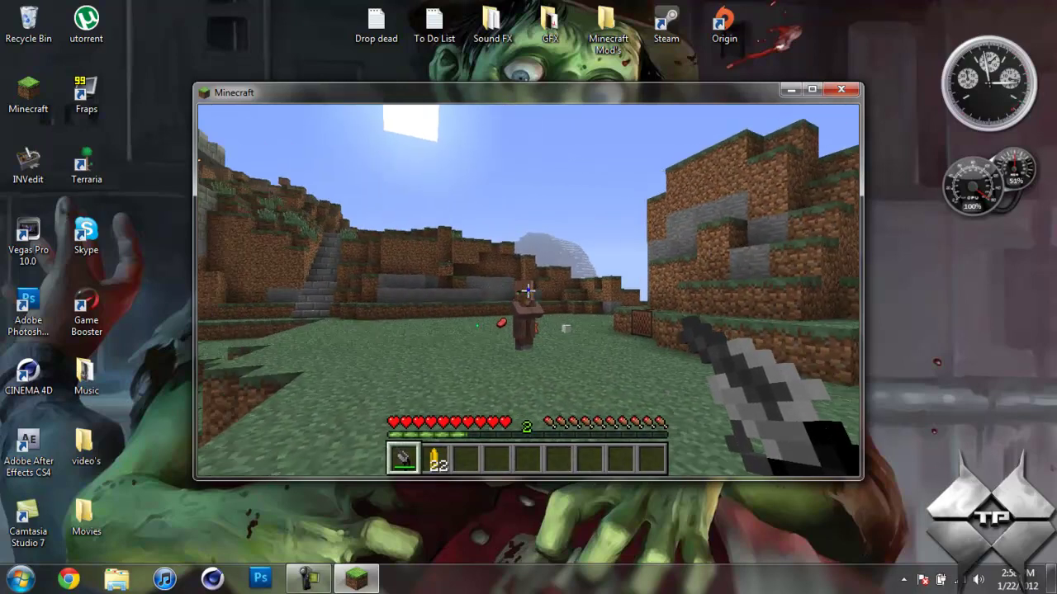
right_click(528, 290)
key(w)
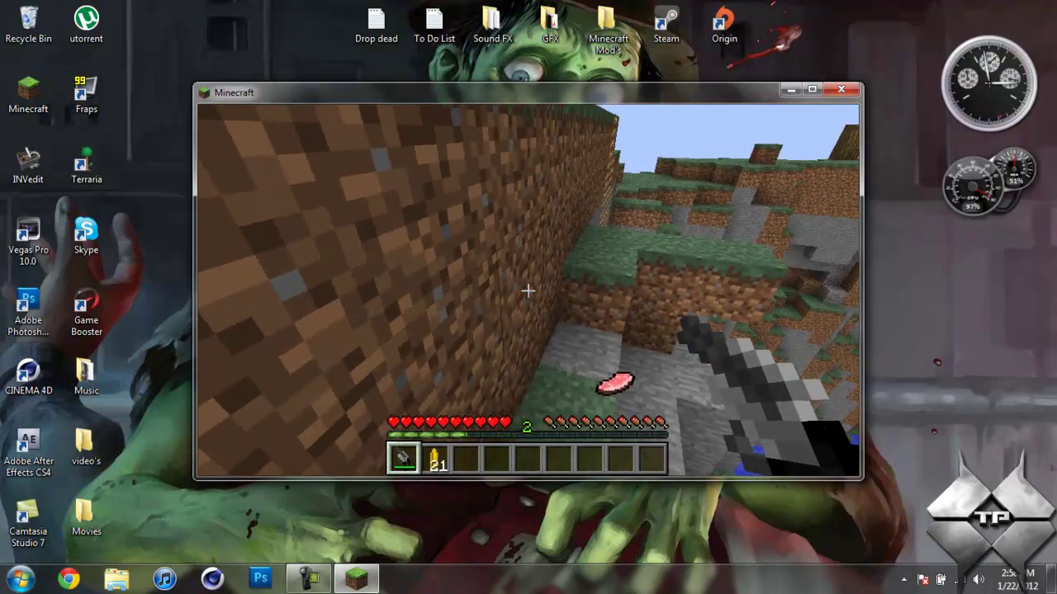
Step: Swap the first stack of three special bullets into the hotbar and fire them at the ledge beside the dirt wall
key(e)
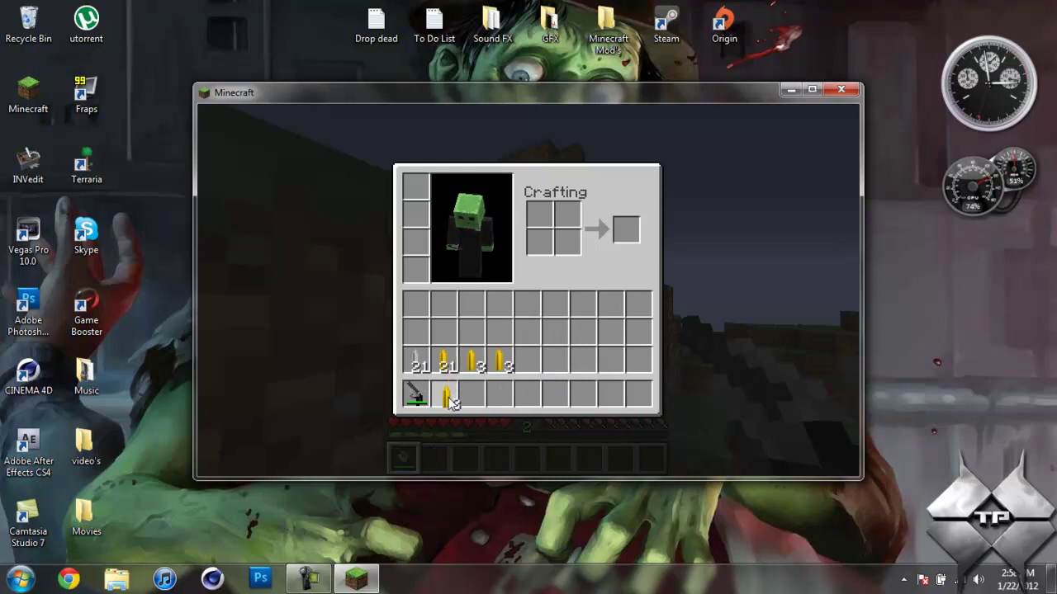
key(e)
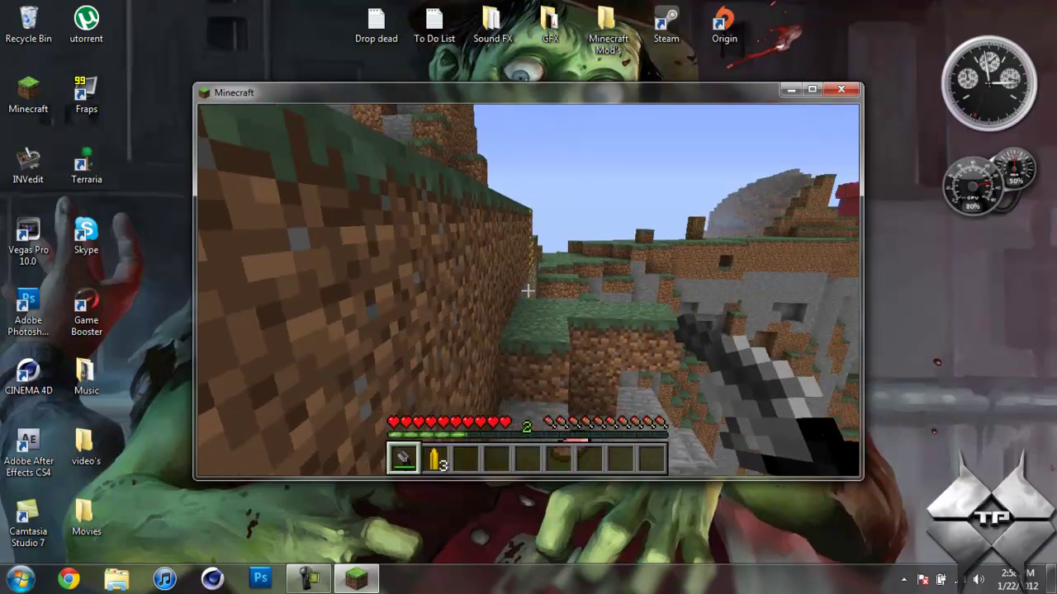
key(2)
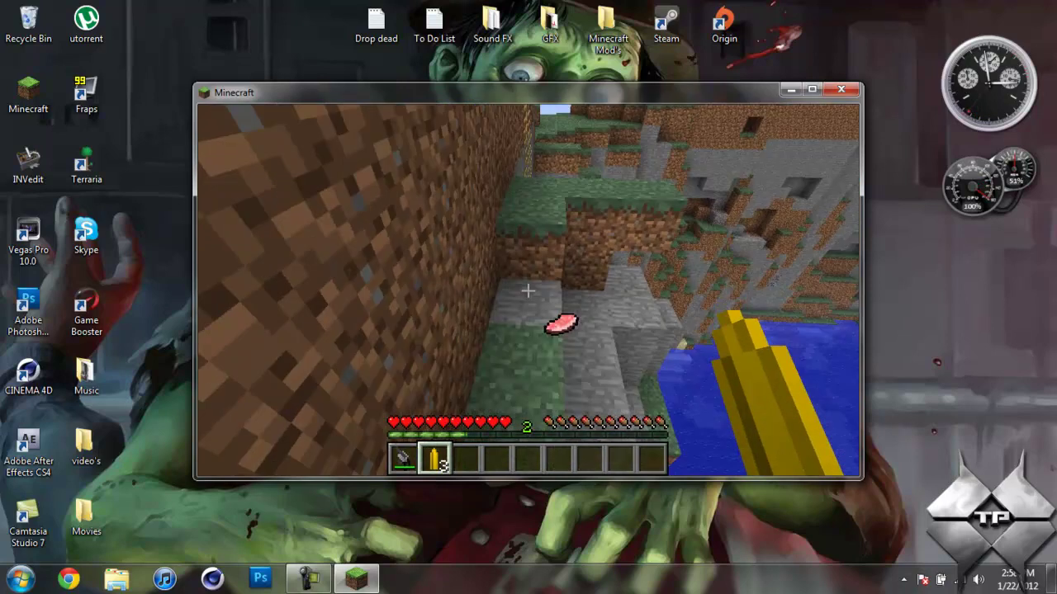
key(1)
right_click(529, 289)
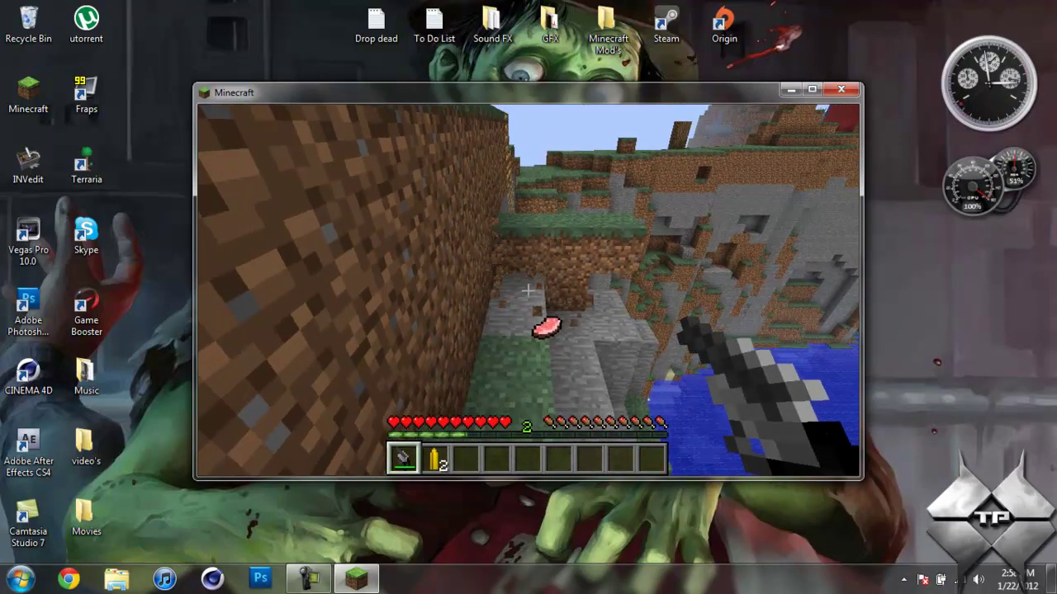
key(w)
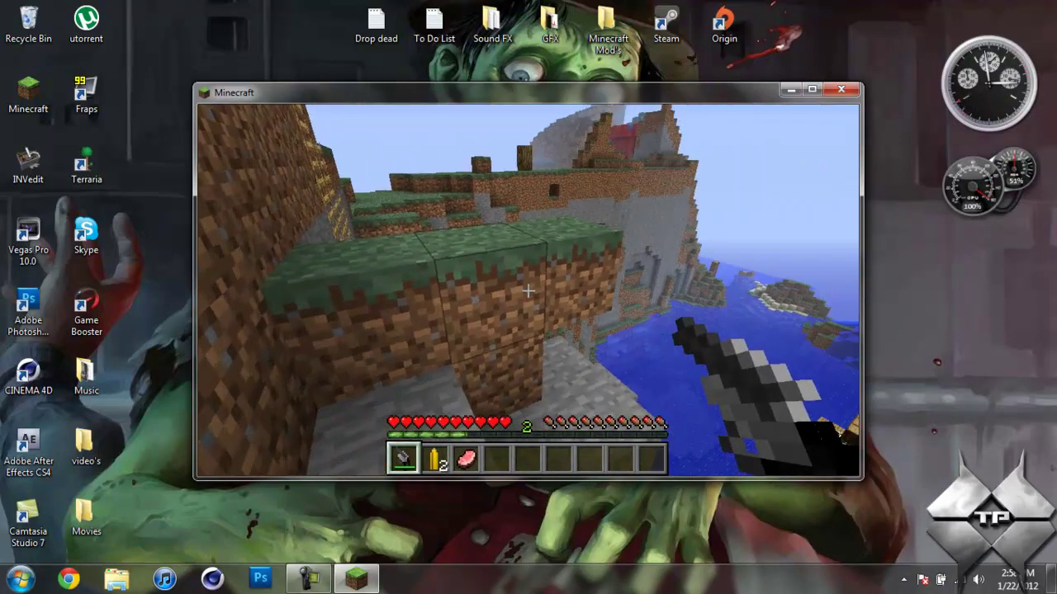
key(e)
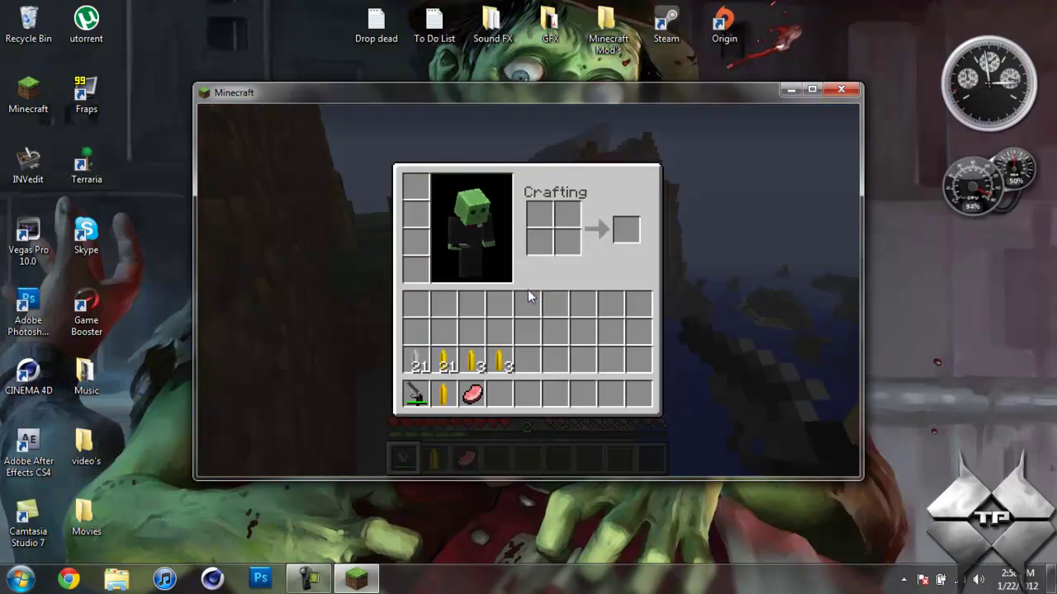
key(e)
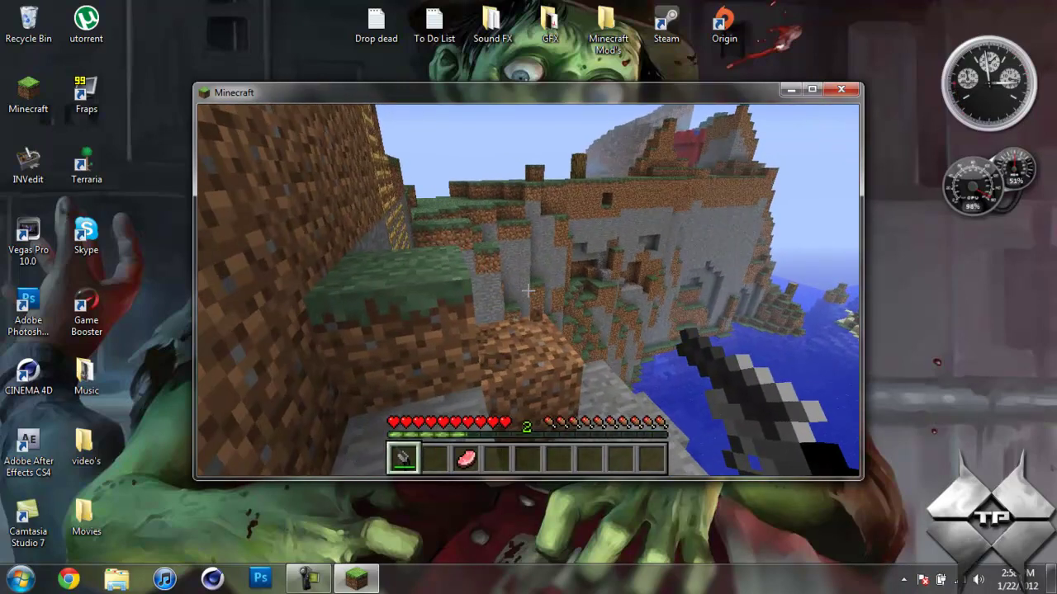
Step: Move the three Teleporting Bullets into the hotbar and fire them from the revolver to teleport around the terrain
key(e)
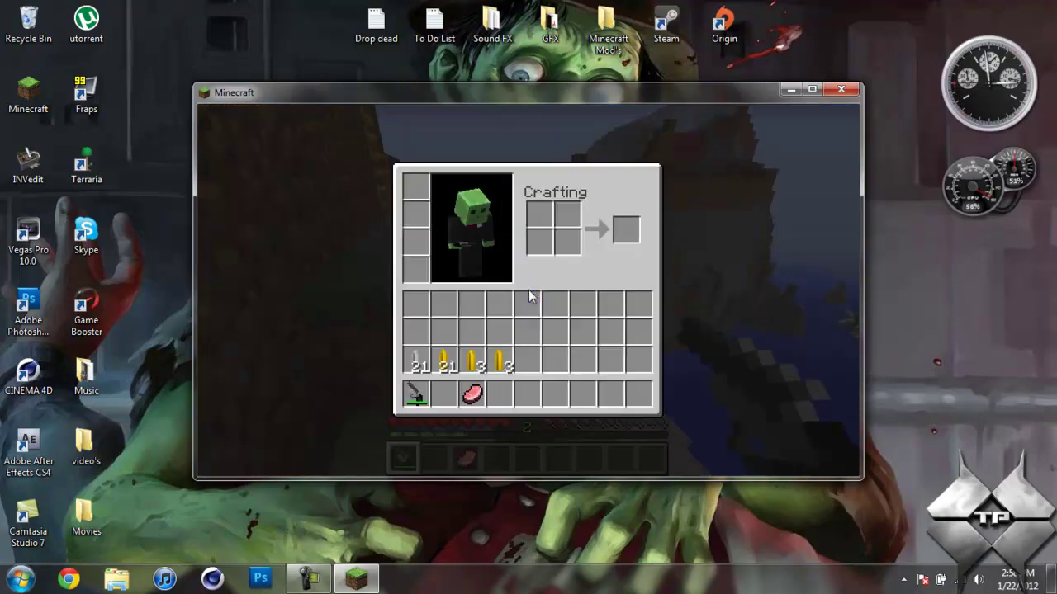
shift+click(469, 366)
key(e)
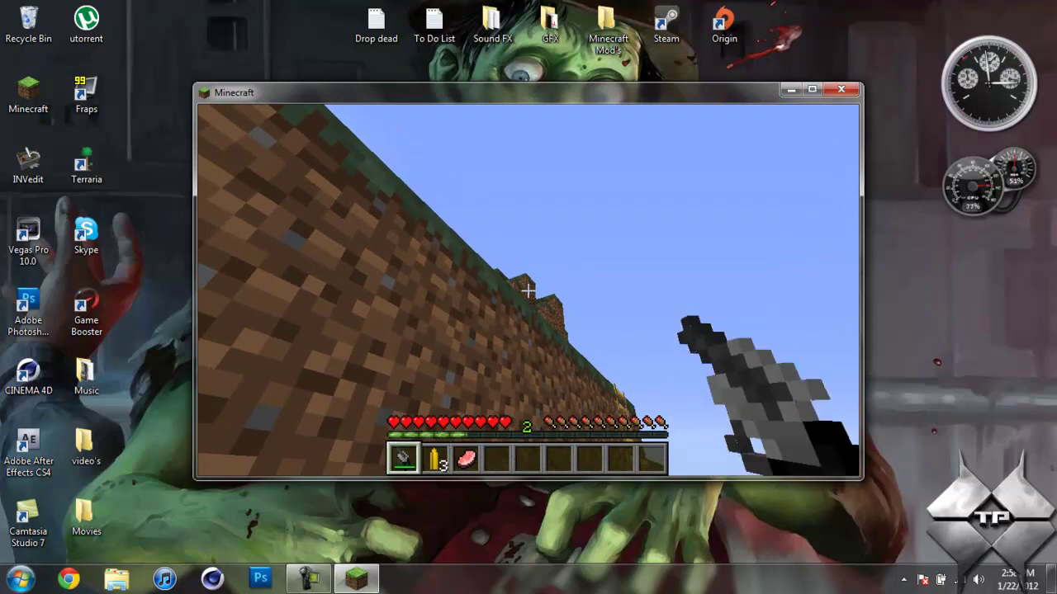
right_click(529, 291)
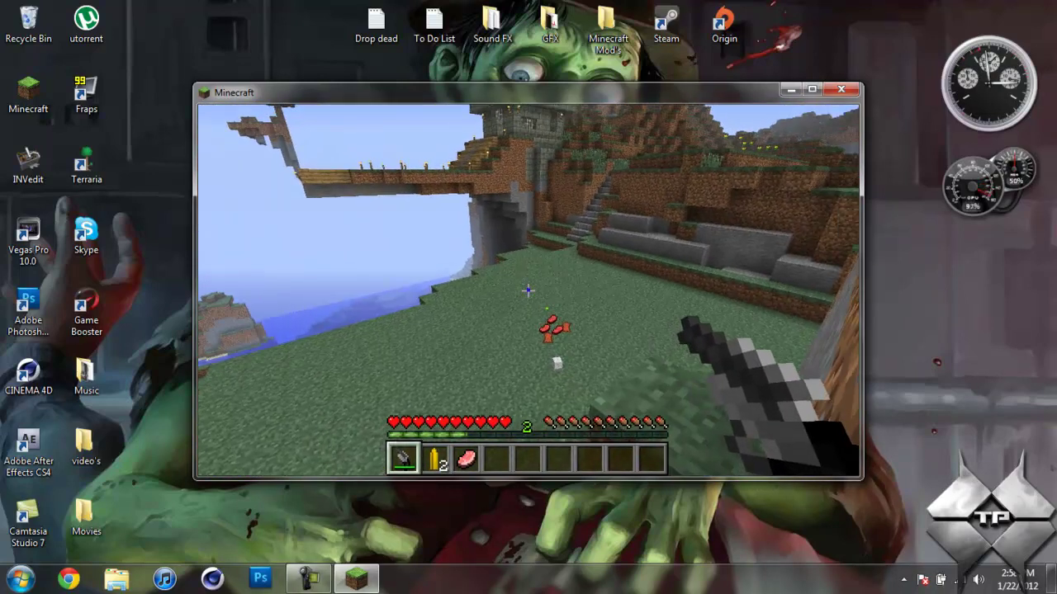
right_click(529, 291)
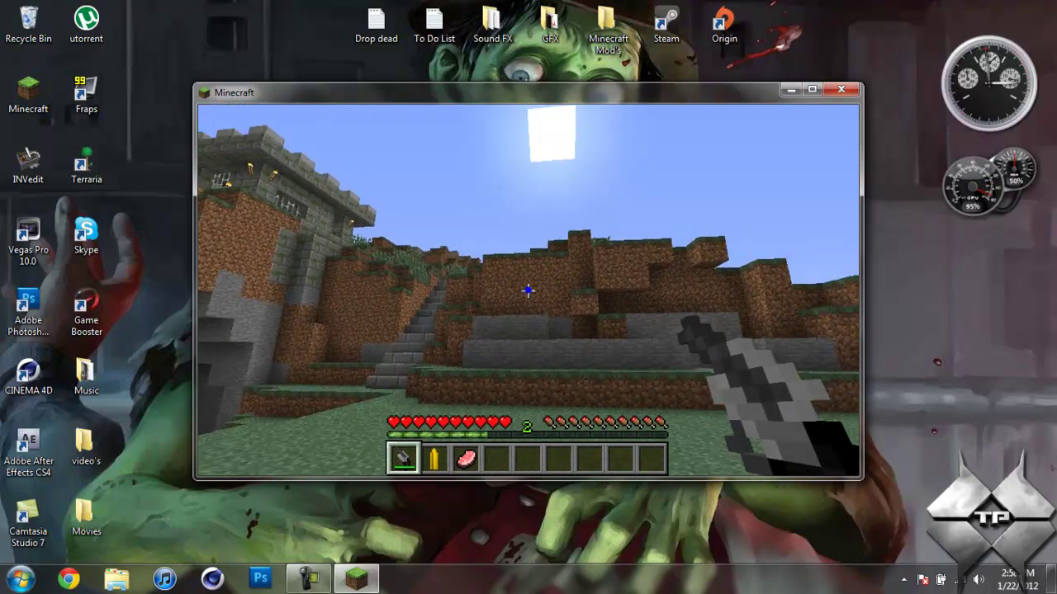
right_click(529, 291)
Step: Move the last stack of three special bullets into the empty hotbar slot beside the revolver
key(e)
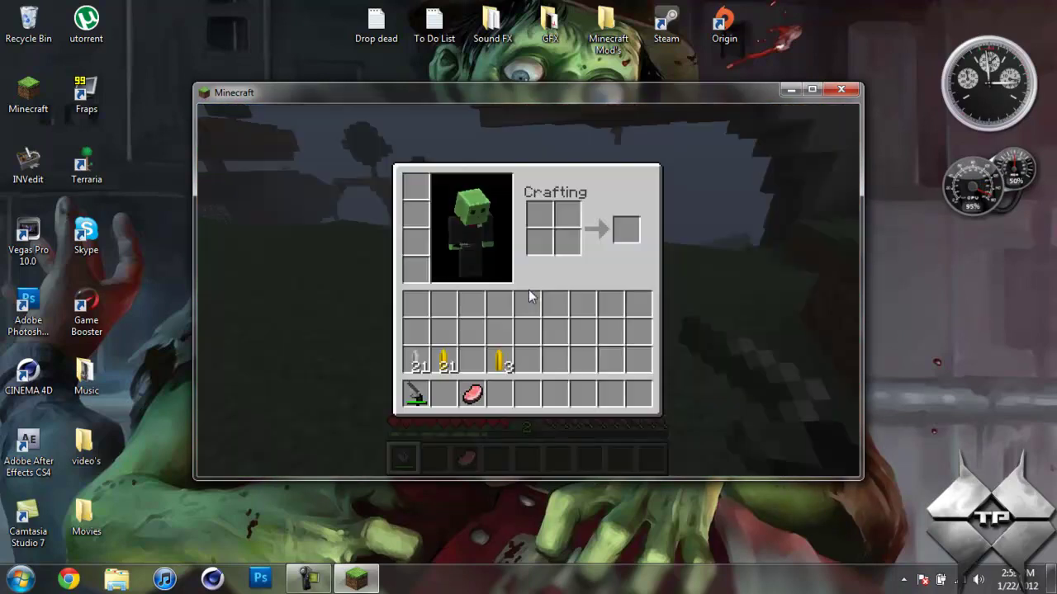
click(499, 361)
click(443, 394)
key(e)
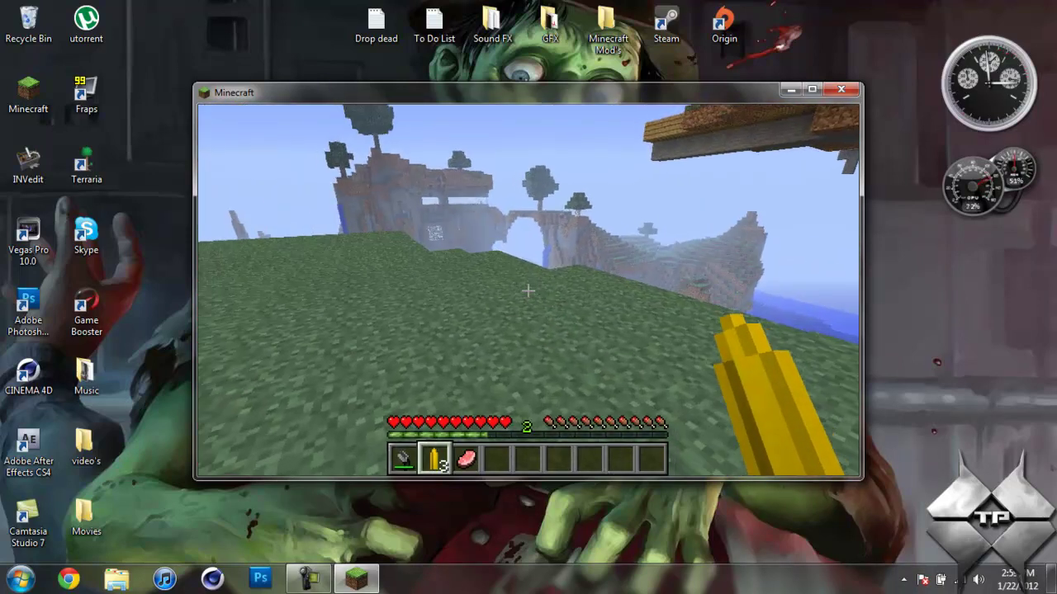
Step: Select the revolver and set fire to the dirt-and-stone hill with three shots
key(1)
right_click(529, 290)
key(w)
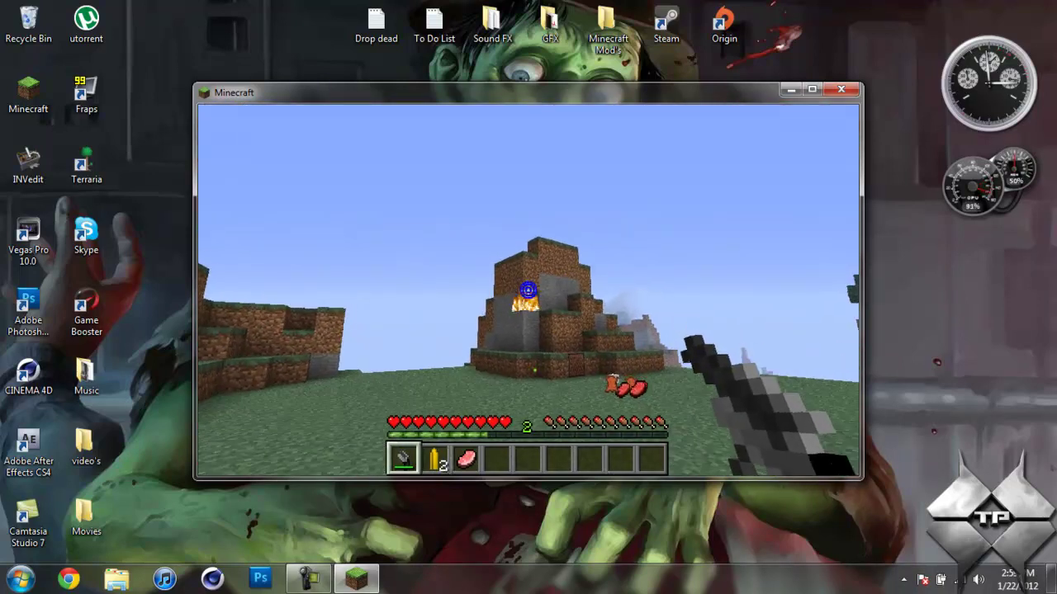
right_click(528, 290)
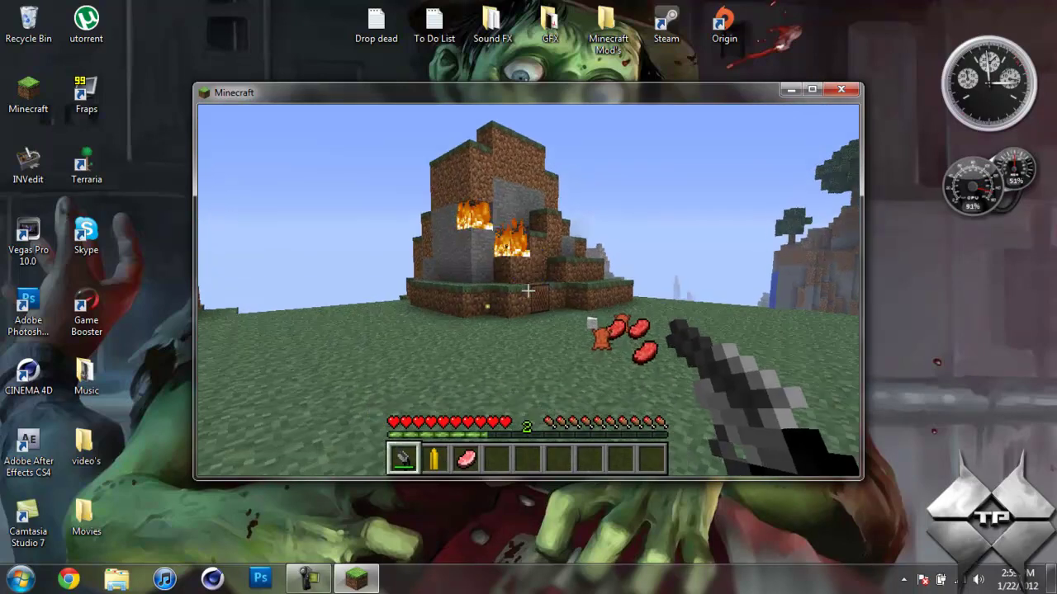
right_click(528, 291)
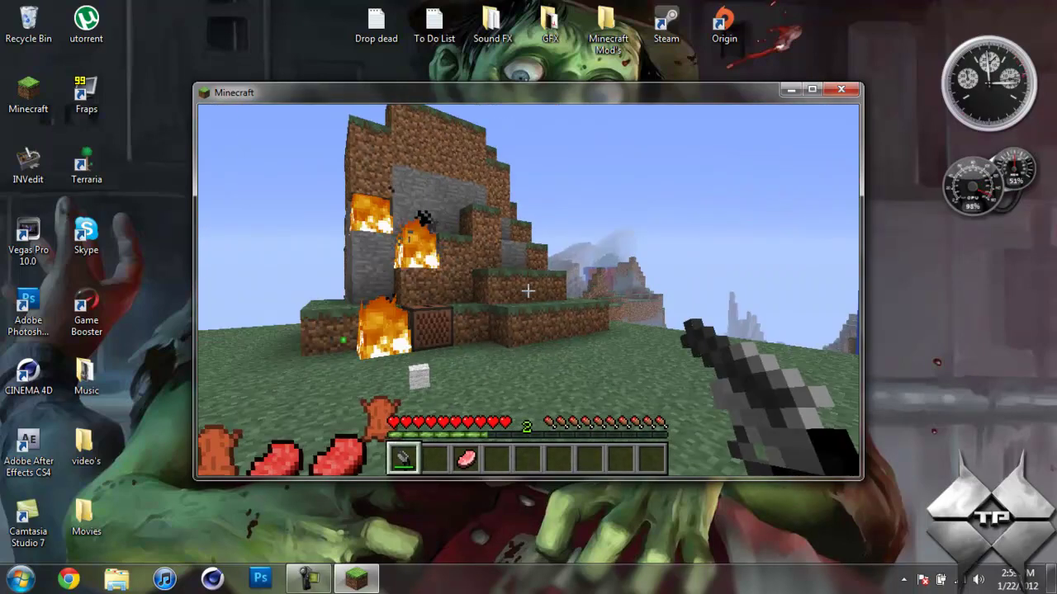
Step: Save the world, quit to the title screen, and exit Minecraft
key(Escape)
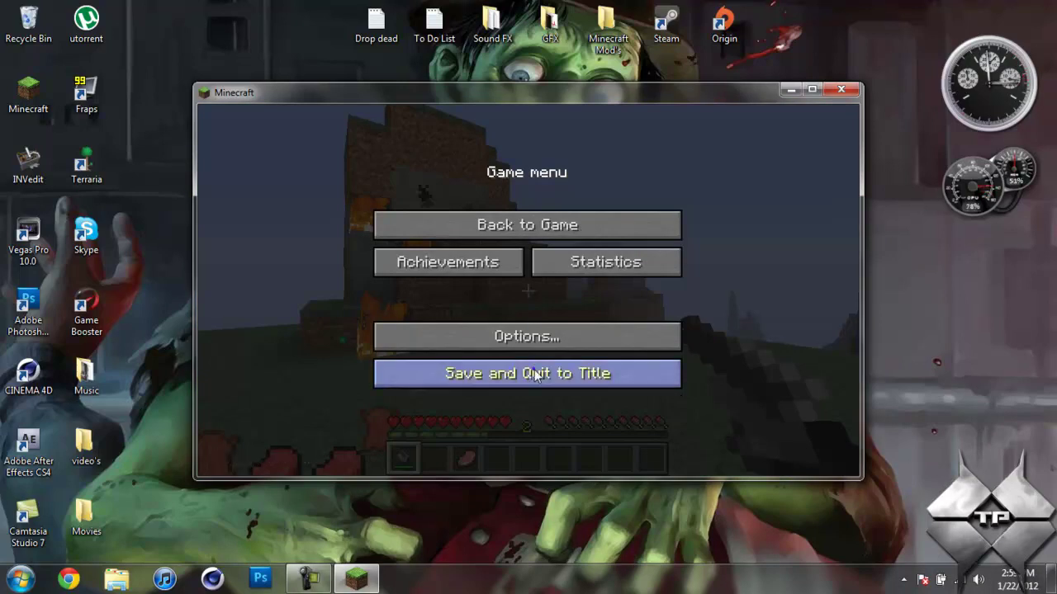
click(534, 375)
click(586, 406)
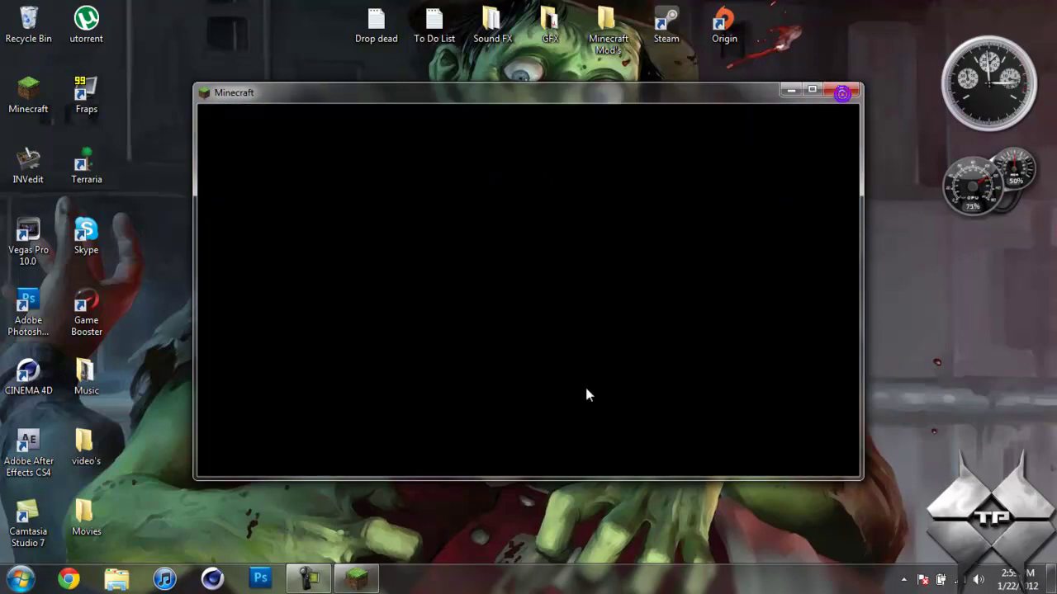
Step: Switch to Chrome to show the Revolver Mod v1.8 topic on Minecraft Forums
click(309, 582)
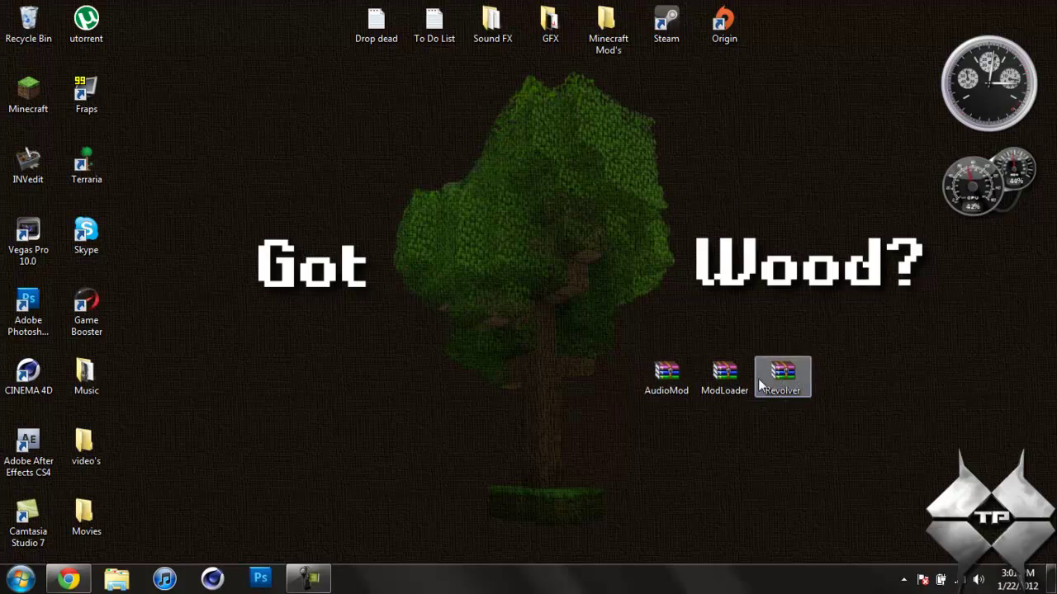
click(165, 462)
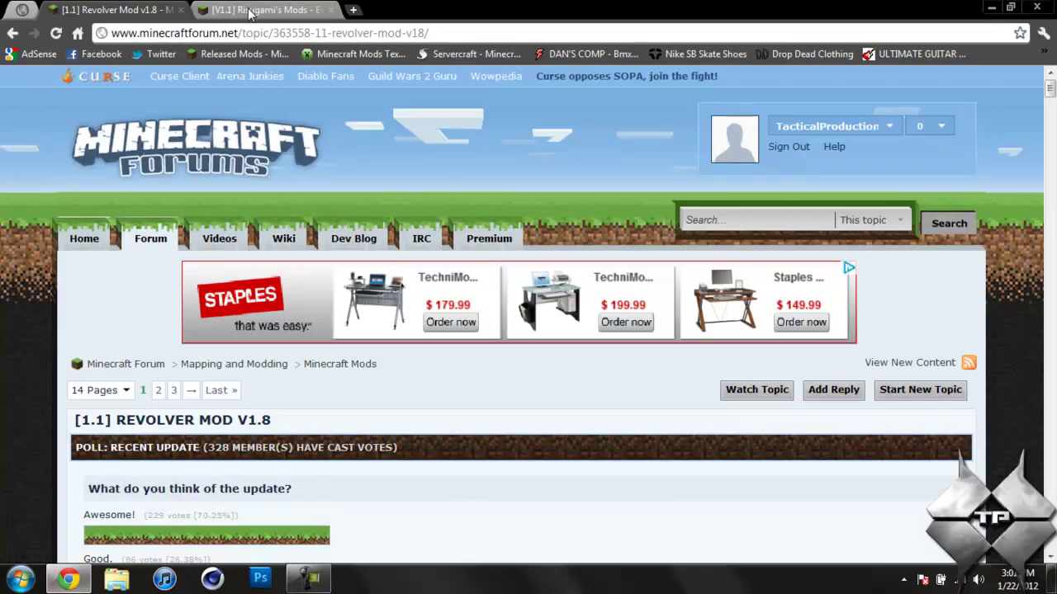
Step: Download the standard Mod from the Revolver topic's Downloads section, skipping the adf.ly ad, and return to the topic
click(250, 10)
click(126, 9)
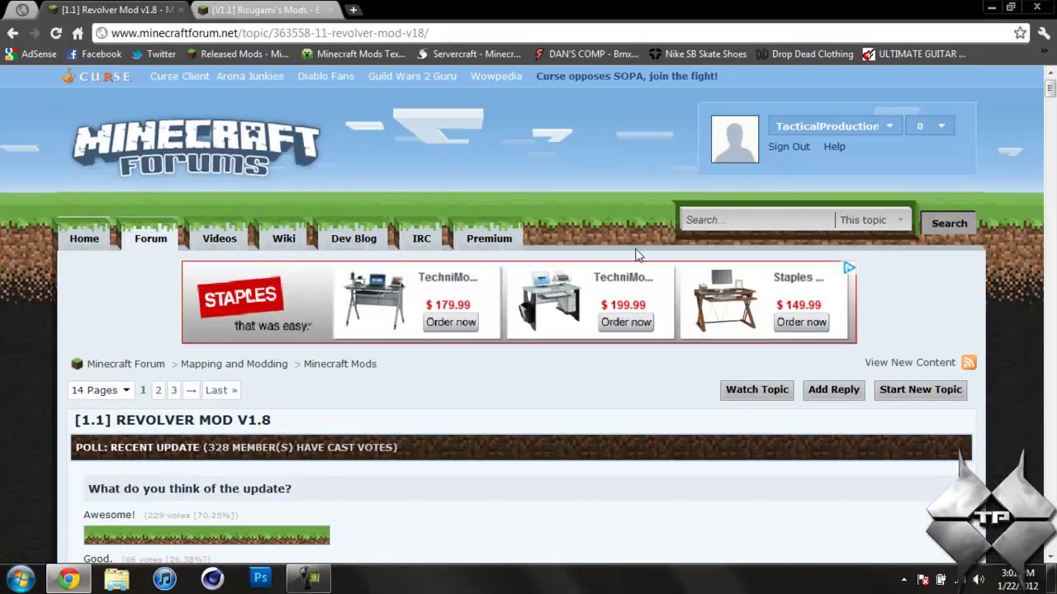
scroll(487, 320, down, 20)
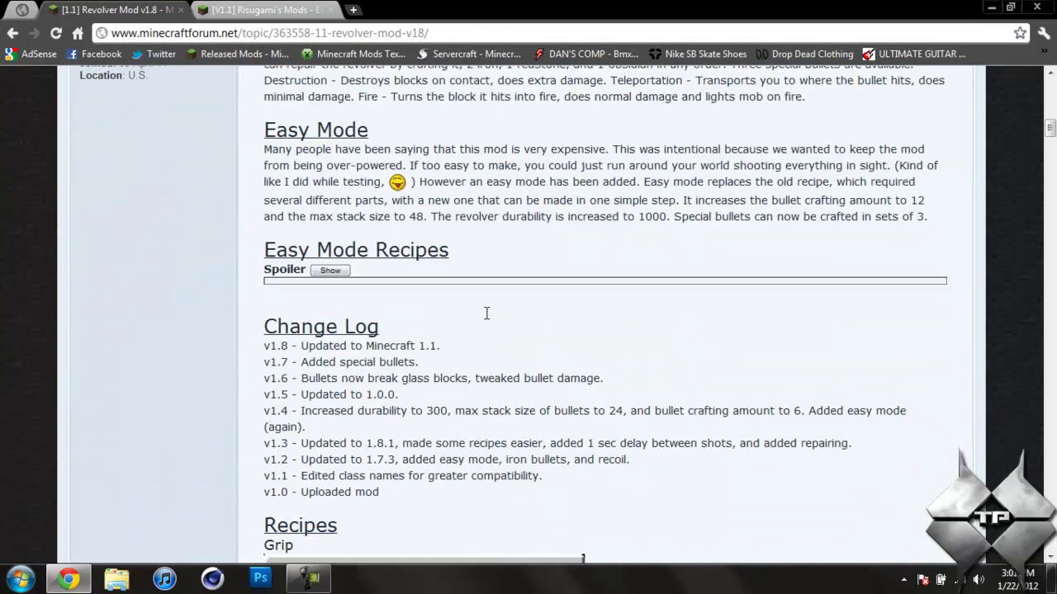
scroll(468, 304, down, 10)
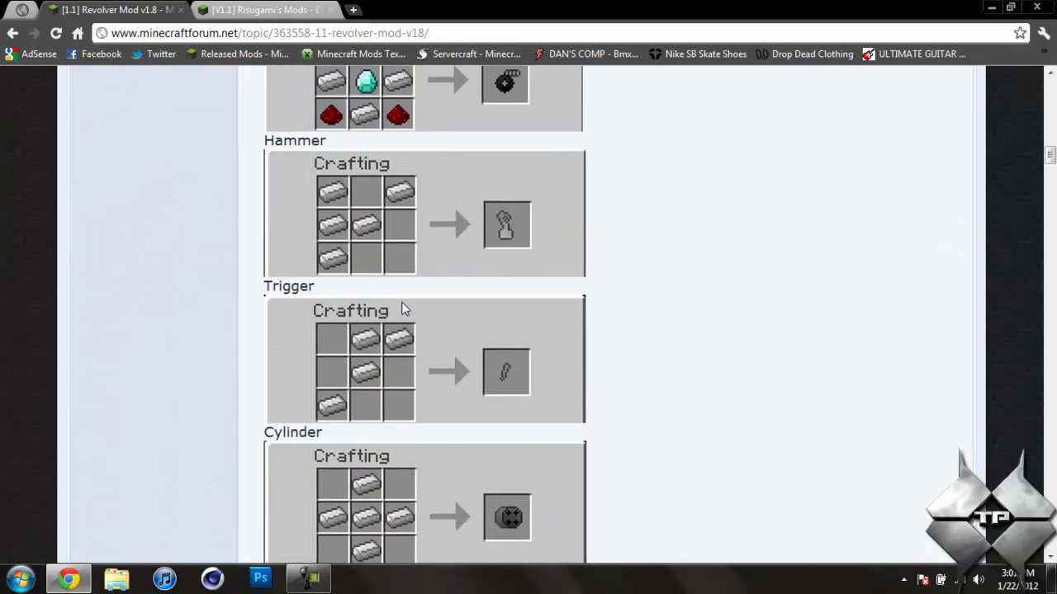
scroll(401, 307, down, 11)
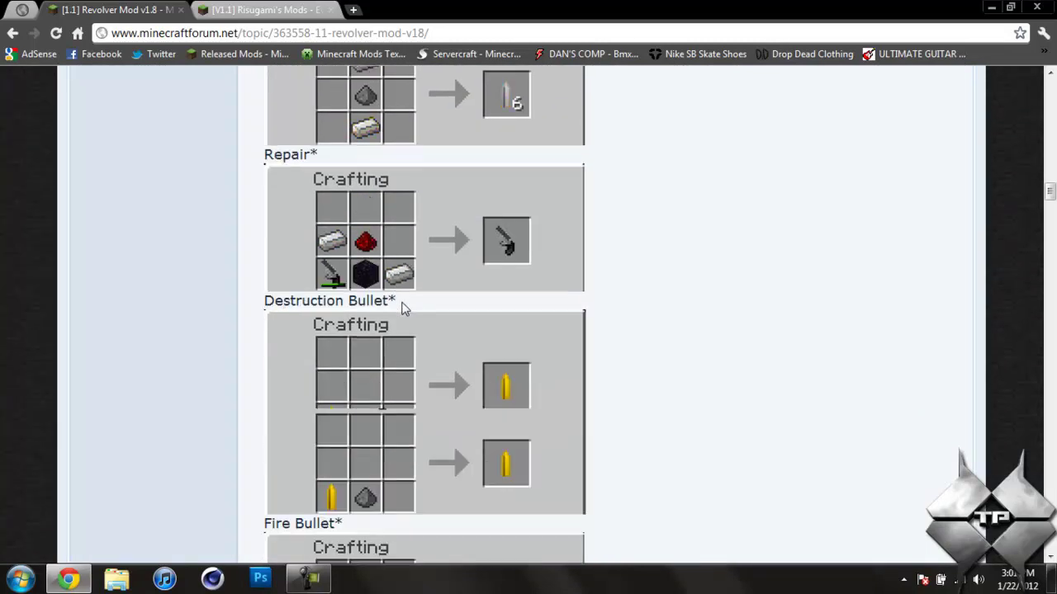
scroll(402, 307, down, 5)
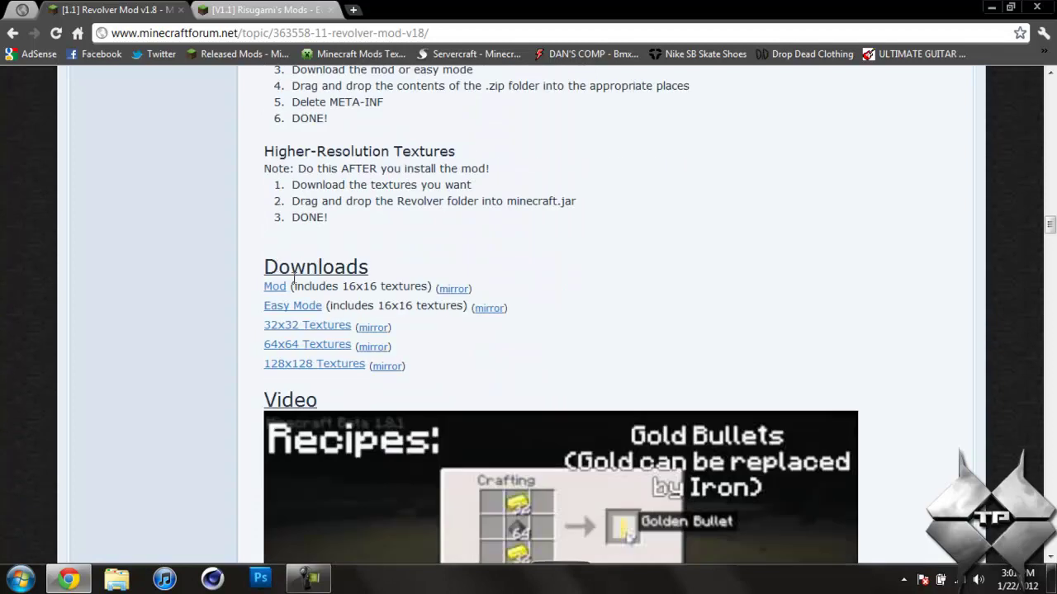
click(275, 287)
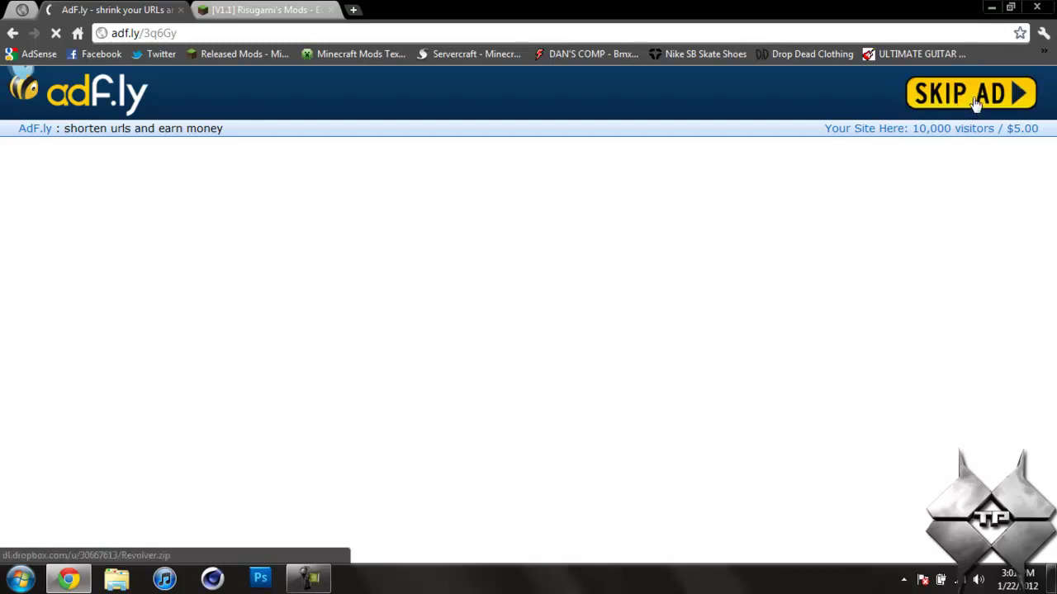
click(974, 99)
click(13, 35)
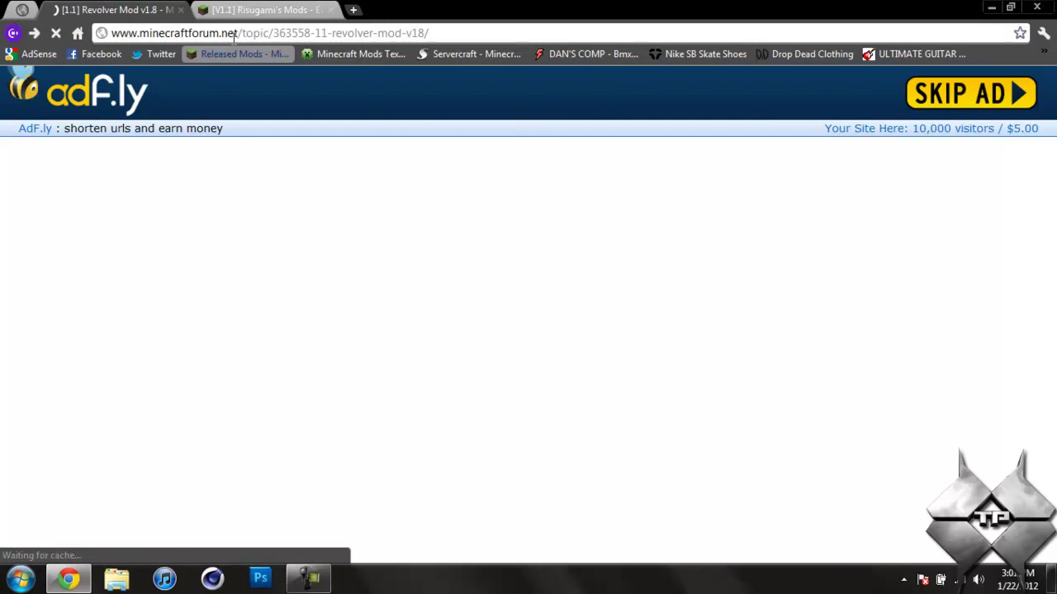
Step: Switch to Risugami's Mods topic and locate the direct download link for ModLoader 1.1
click(262, 9)
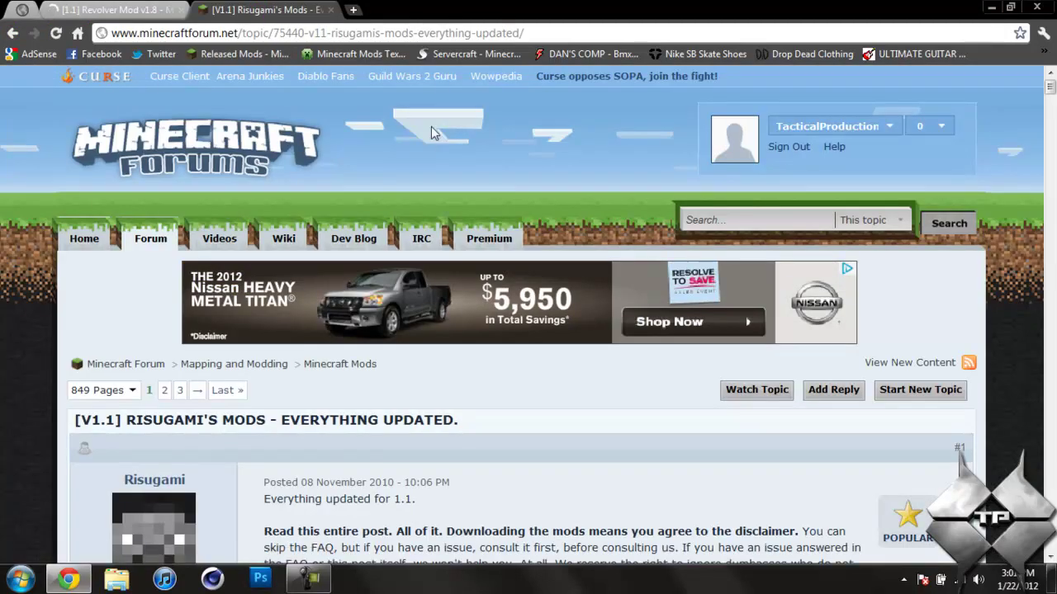
scroll(441, 140, down, 1)
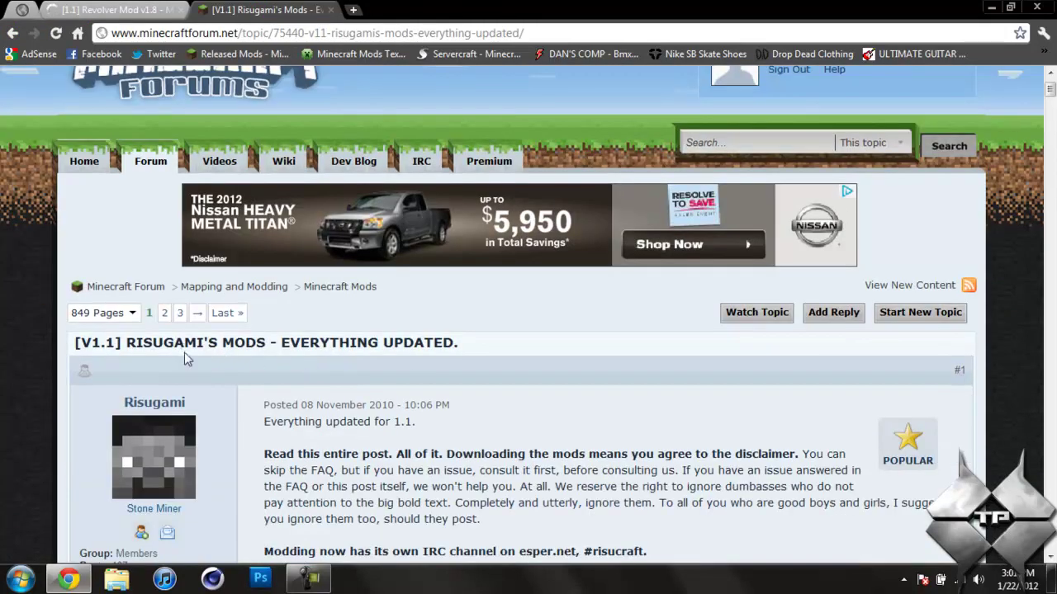
scroll(460, 350, down, 15)
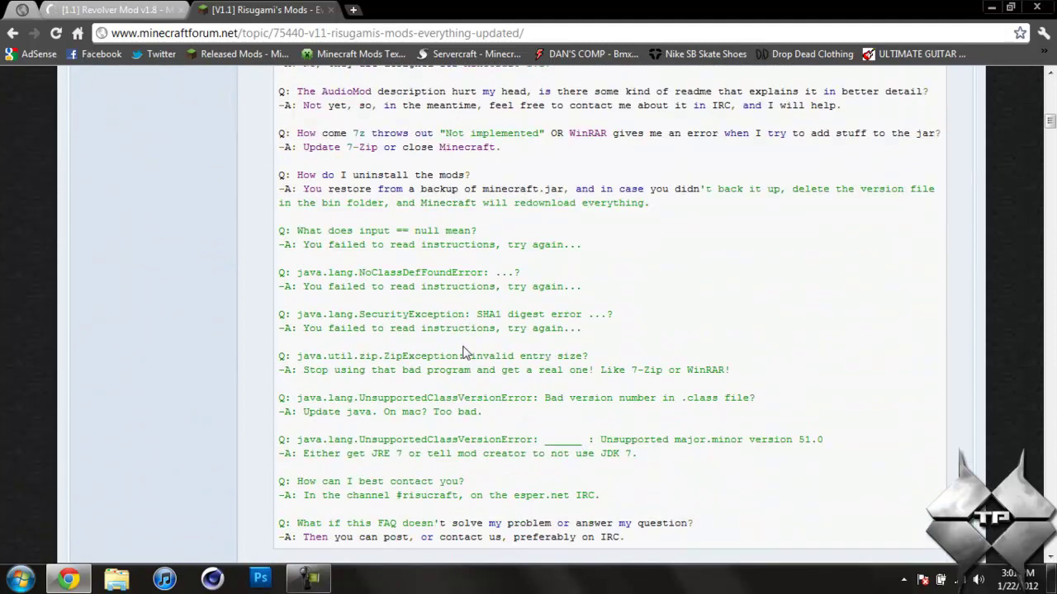
scroll(464, 353, down, 4)
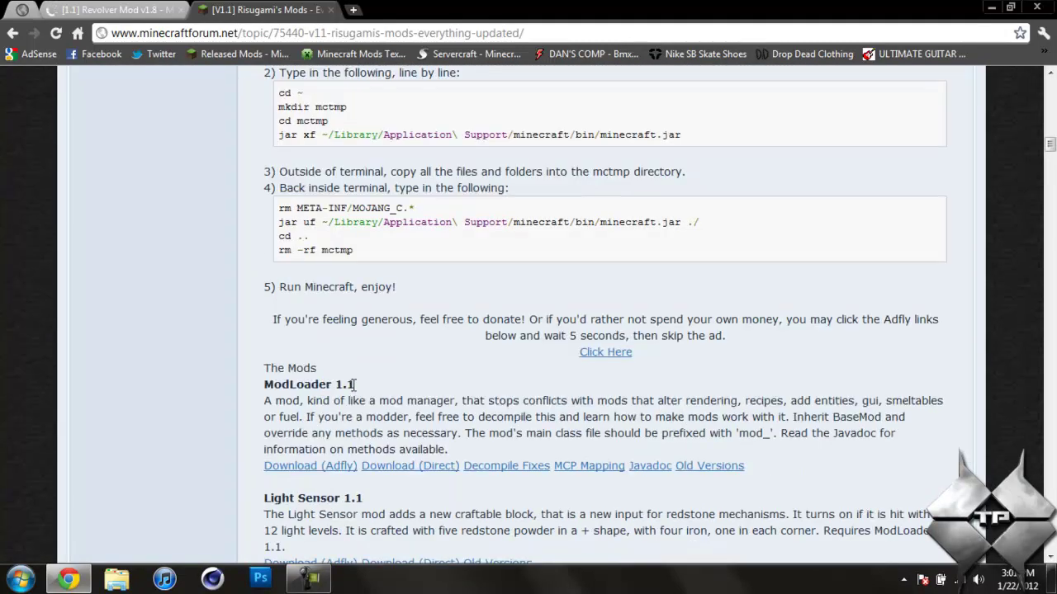
scroll(354, 385, down, 1)
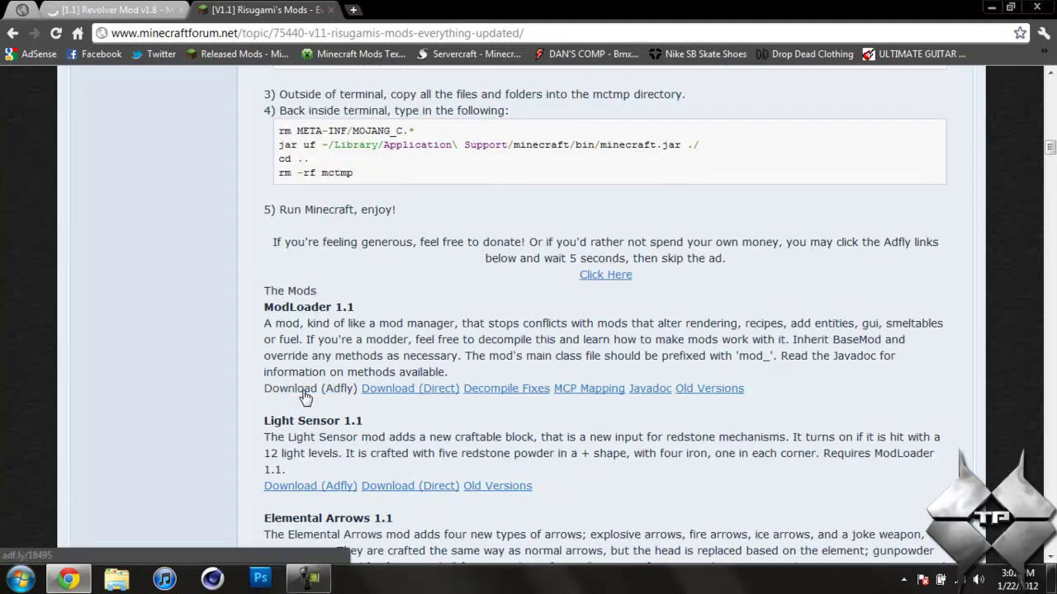
click(416, 396)
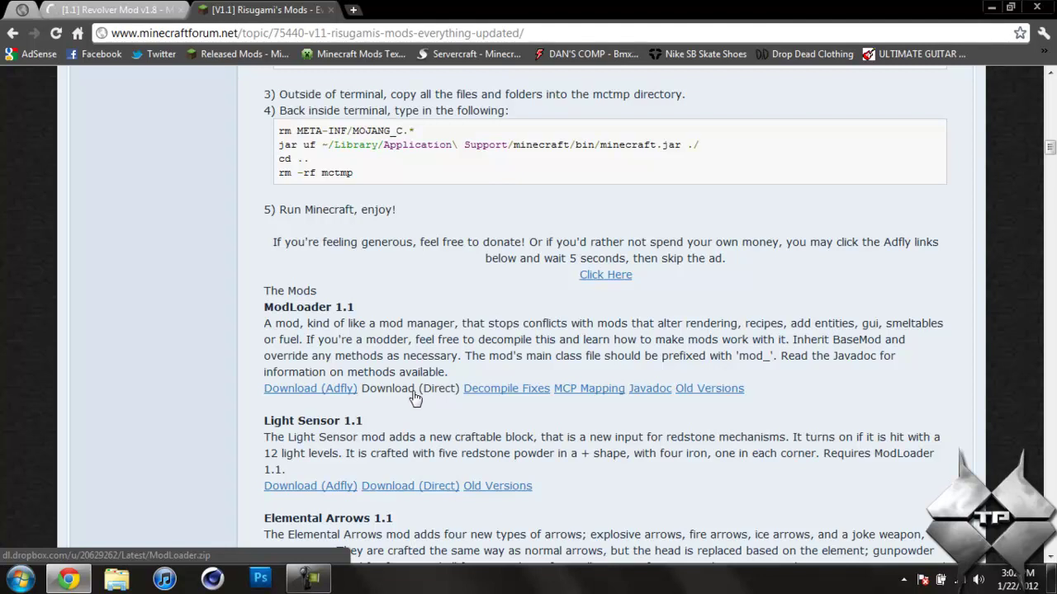
Step: Locate the AudioMod 1.1 download links in Risugami's Mods topic and close the browser
scroll(388, 350, down, 2)
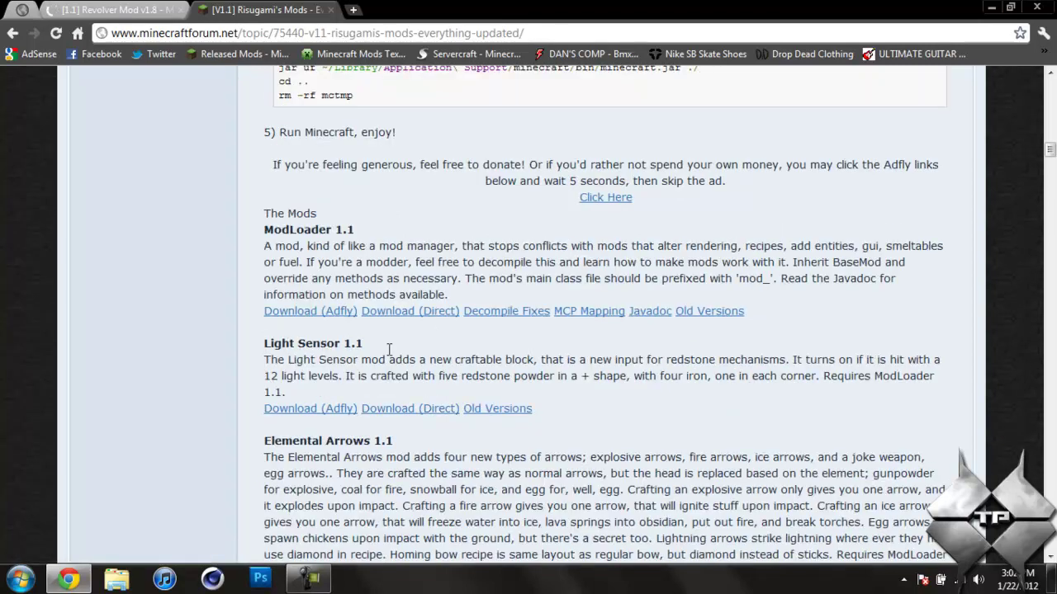
scroll(389, 350, down, 9)
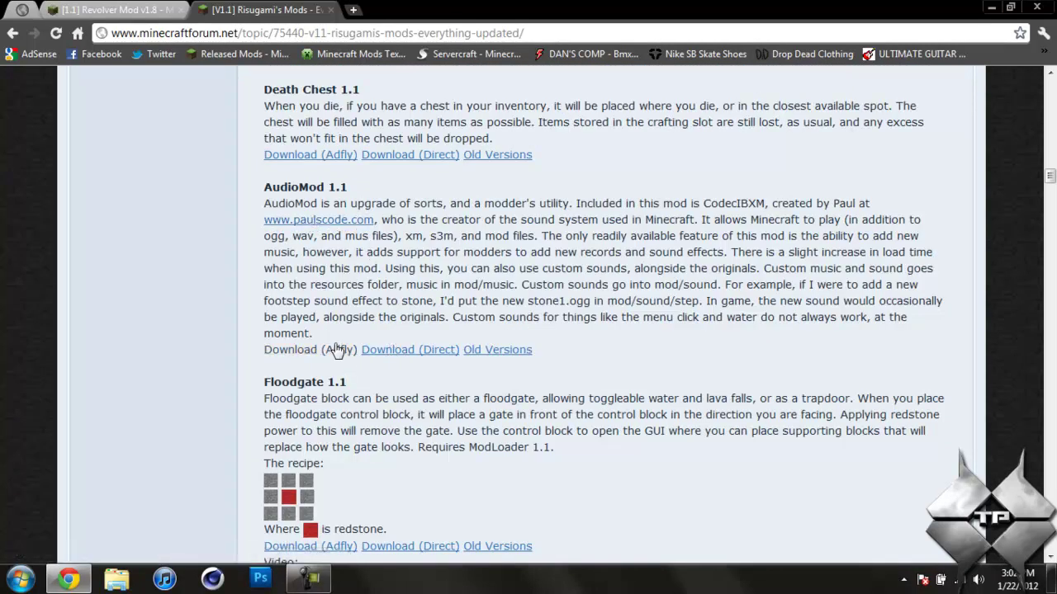
scroll(799, 308, up, 5)
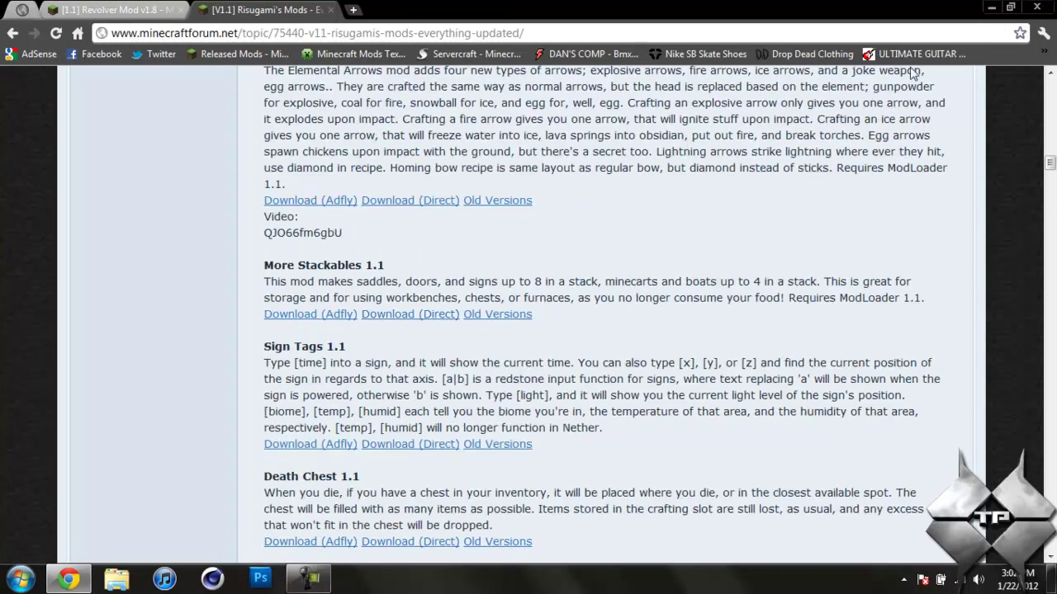
click(1043, 8)
click(1043, 8)
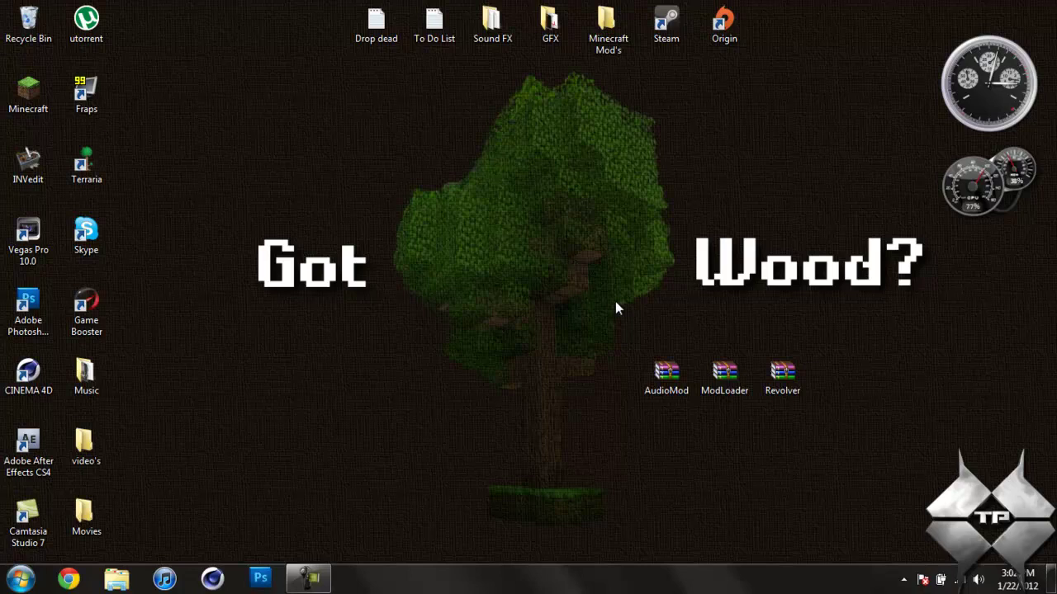
Step: Open the Roaming folder through %appdata% and go into the bin folder inside .minecraft
click(20, 579)
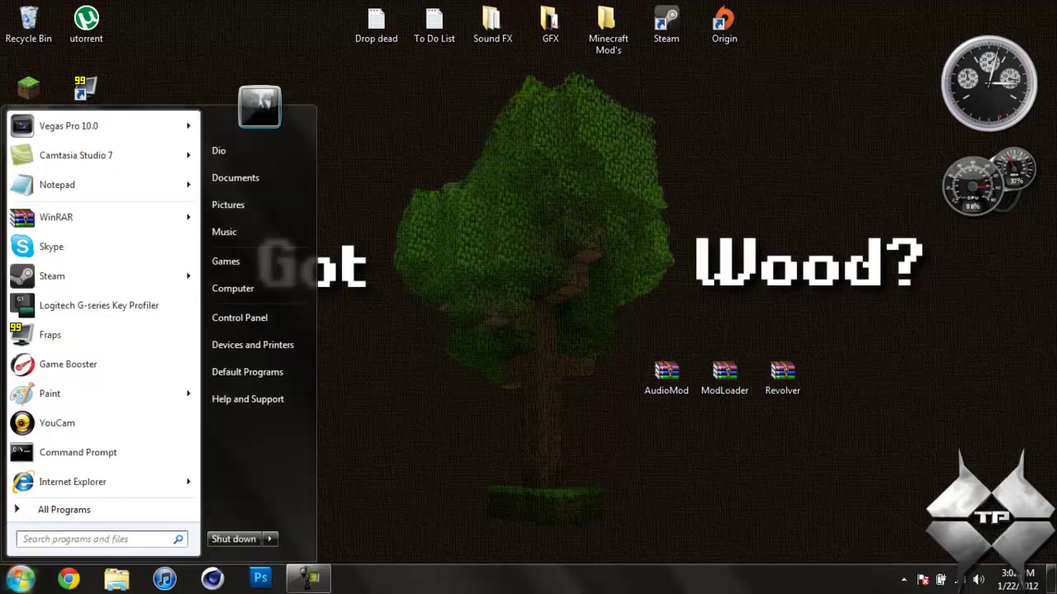
text(%appdata%)
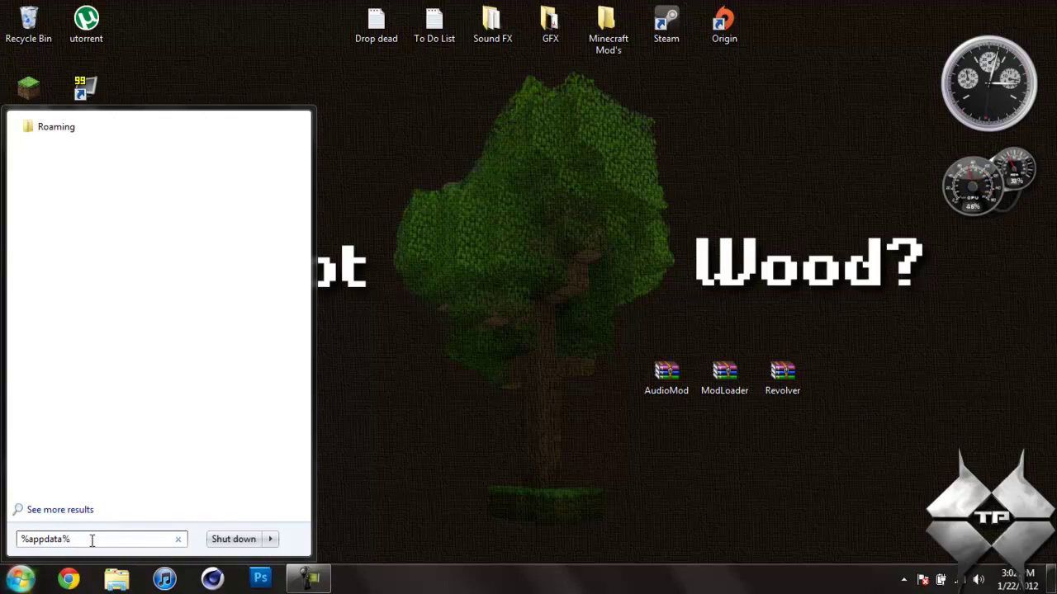
drag(85, 539, 27, 540)
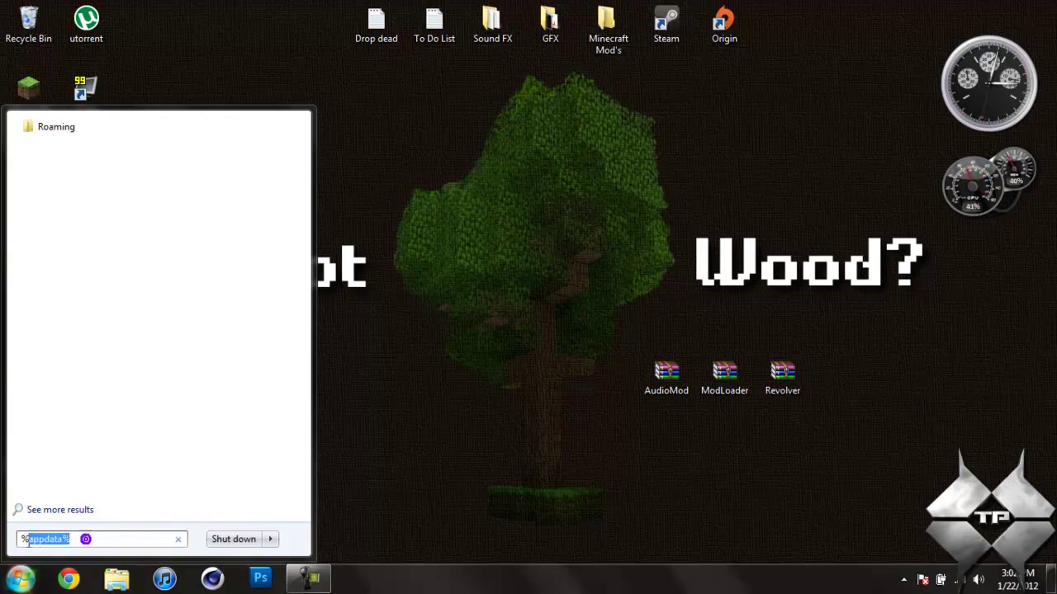
click(70, 132)
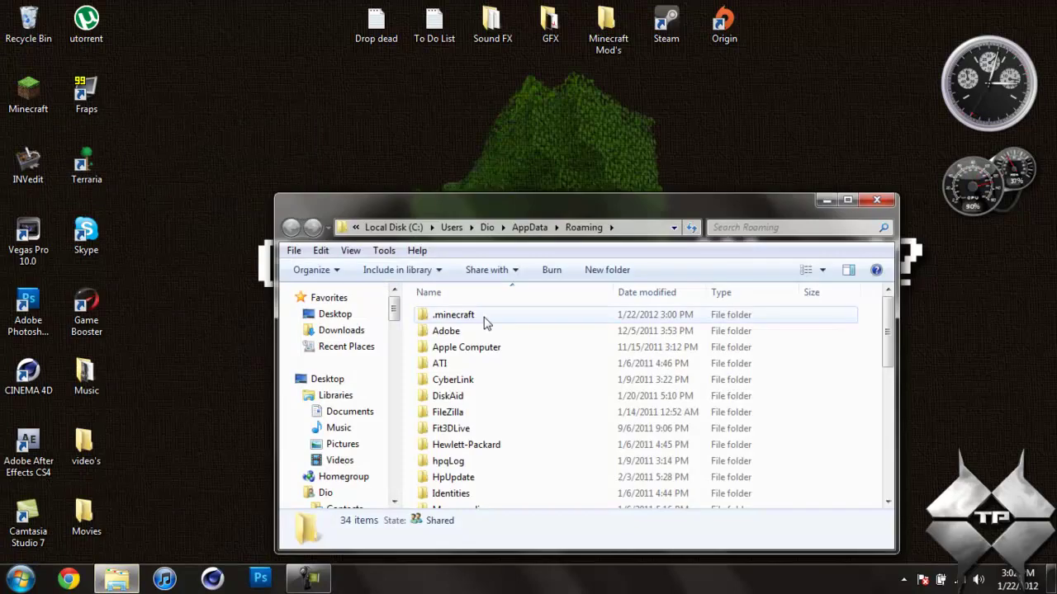
double_click(486, 322)
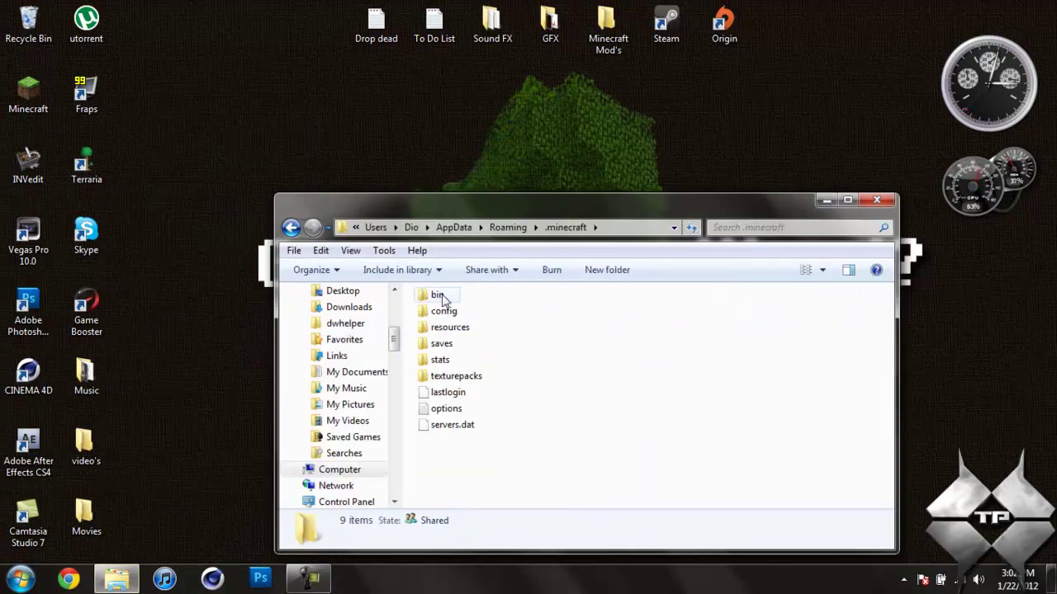
double_click(440, 296)
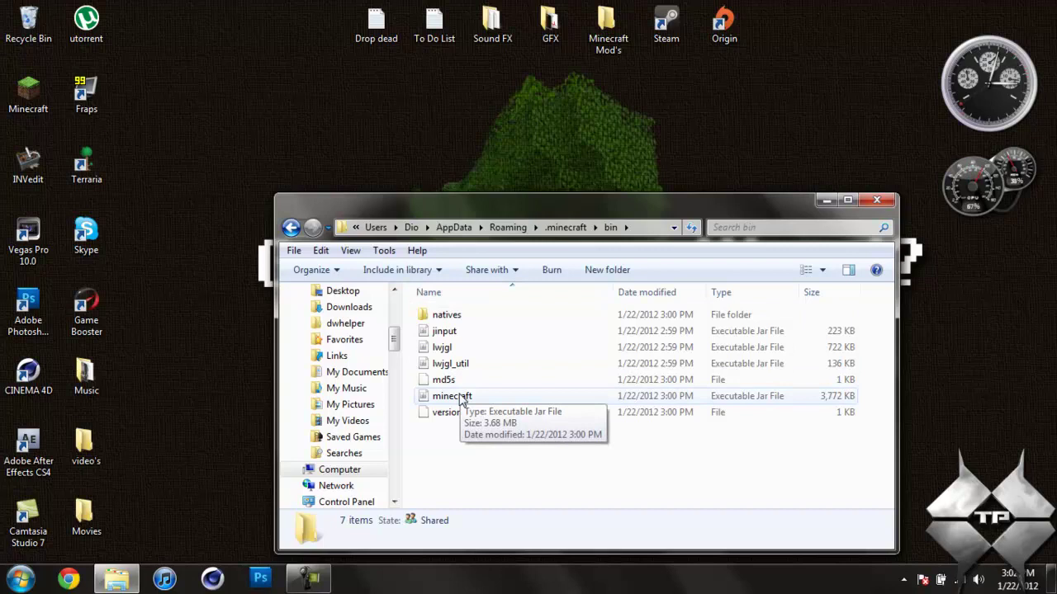
Step: Open the minecraft jar file with WinRAR archiver and minimize the bin folder window
click(451, 396)
right_click(449, 401)
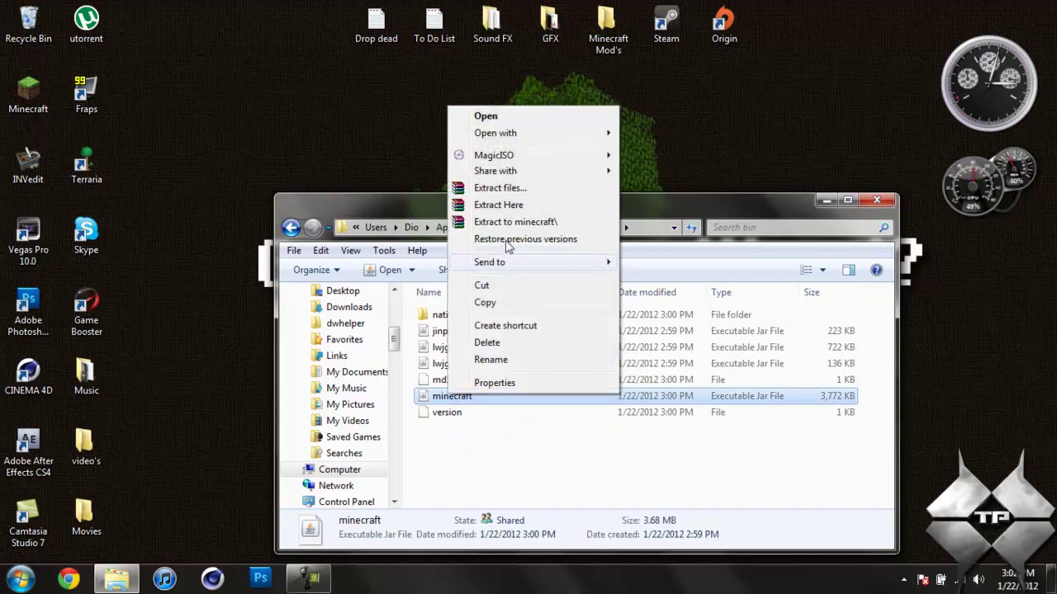
mouse_move(512, 139)
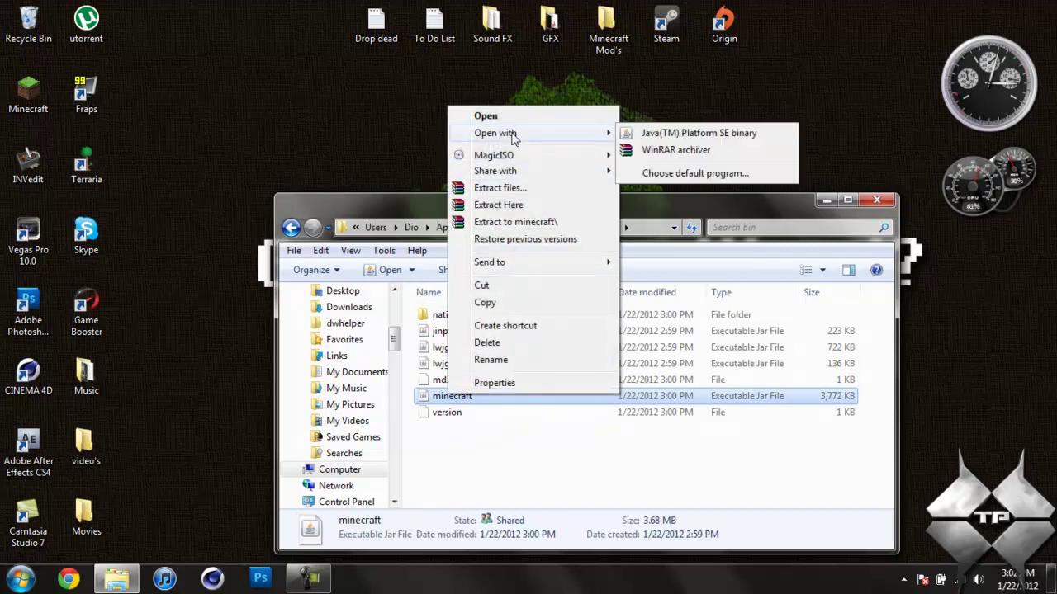
click(673, 151)
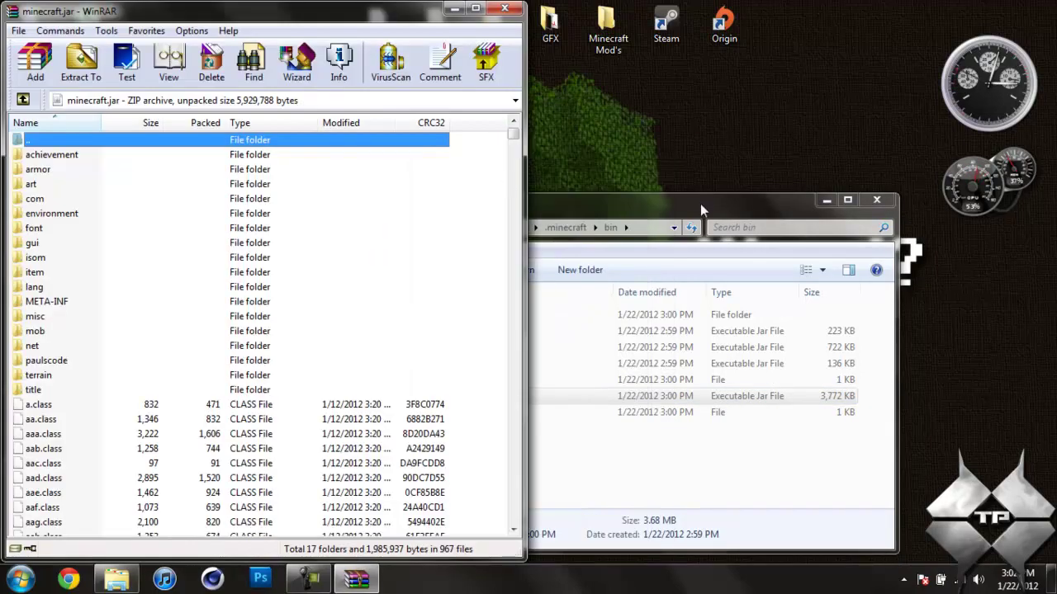
click(700, 203)
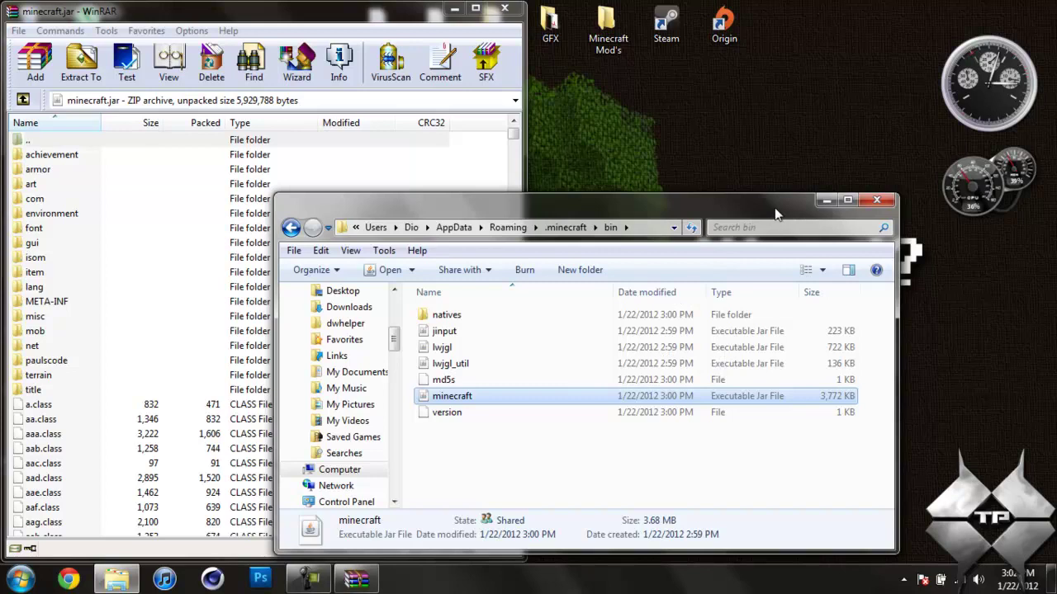
click(823, 201)
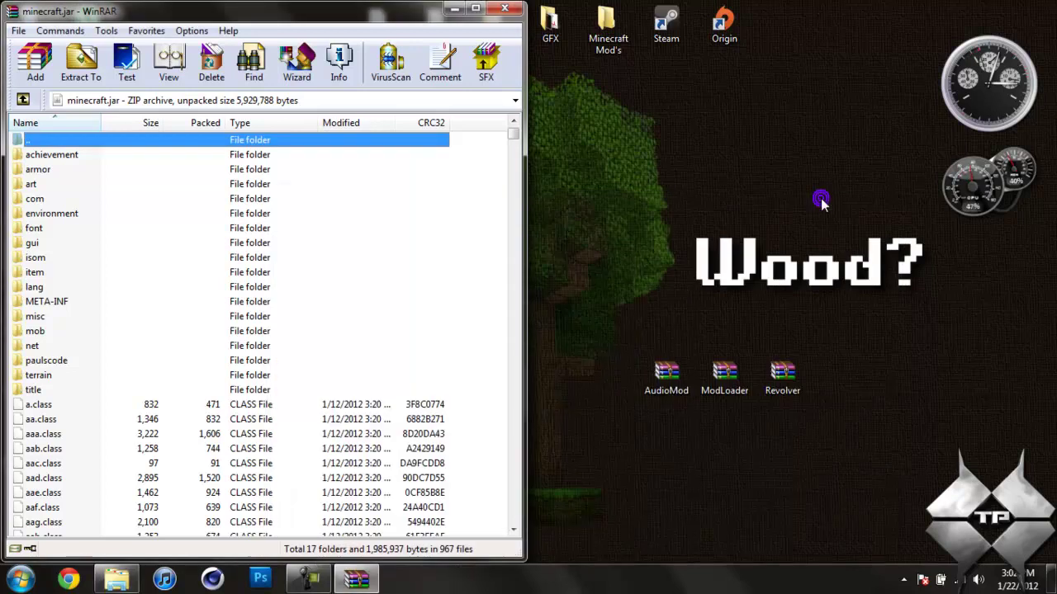
Step: Add the ibxm and paulscode folders and rg.class from AudioMod.zip to minecraft.jar, and close AudioMod.zip
double_click(674, 378)
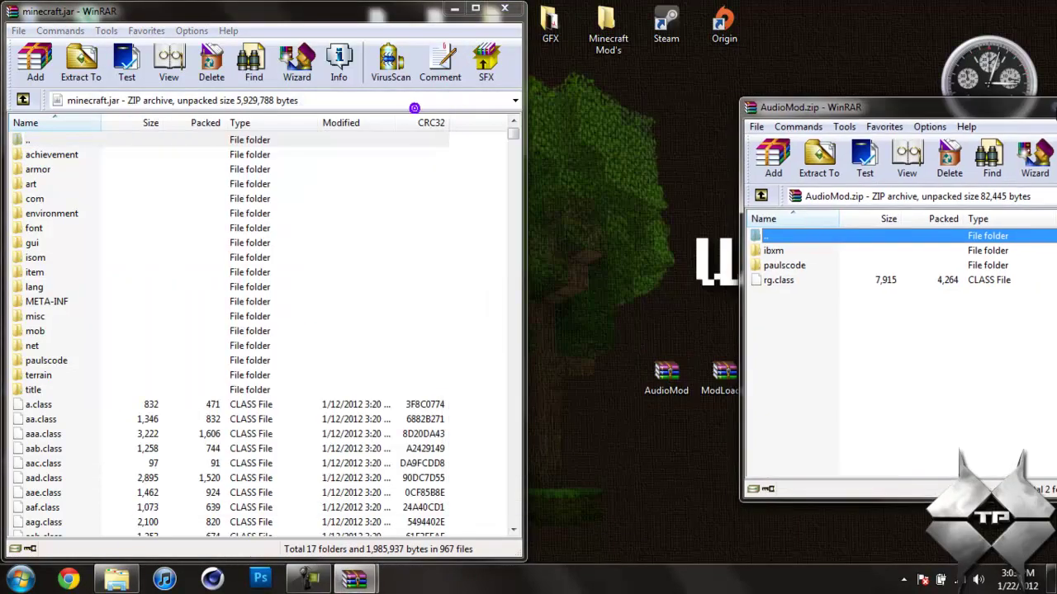
key(super+Right)
drag(641, 253, 295, 432)
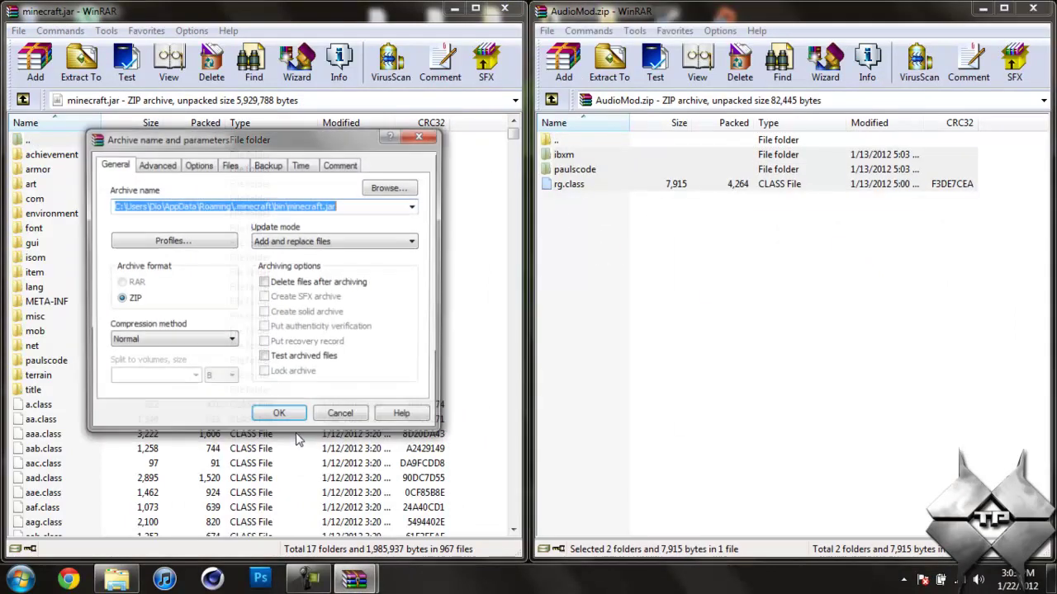
click(289, 416)
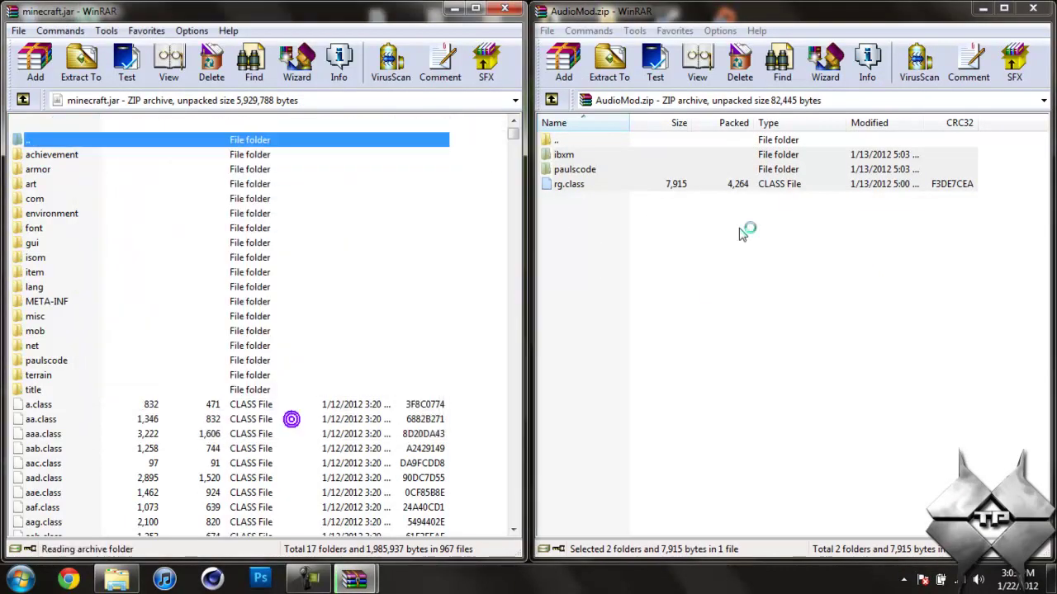
click(1032, 8)
Step: Add all class files from ModLoader.zip to minecraft.jar, and close ModLoader.zip
double_click(737, 367)
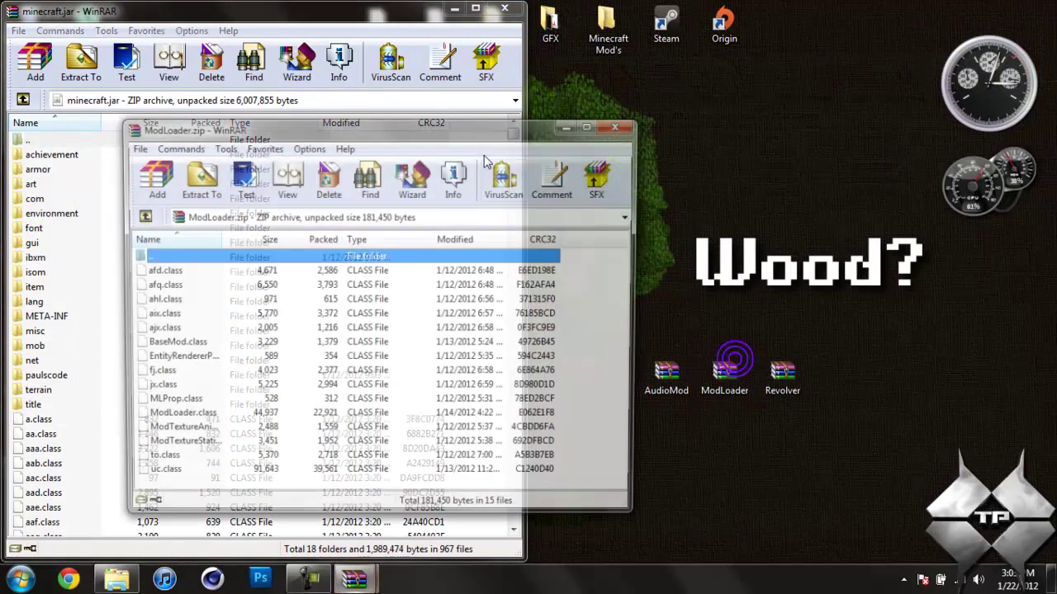
key(super+Right)
drag(714, 402, 610, 147)
drag(681, 281, 283, 457)
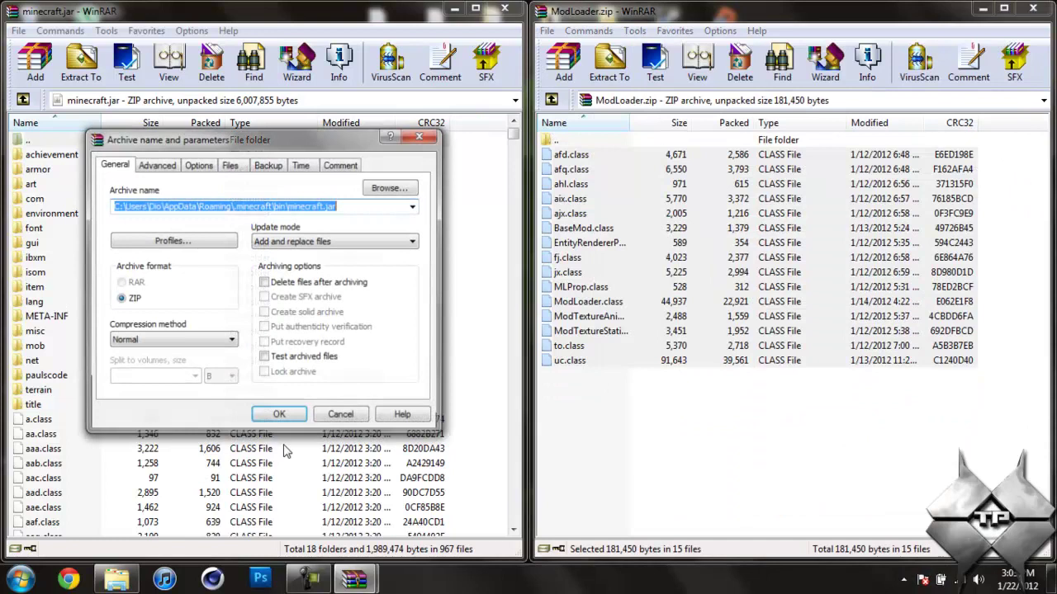
click(278, 415)
click(1033, 8)
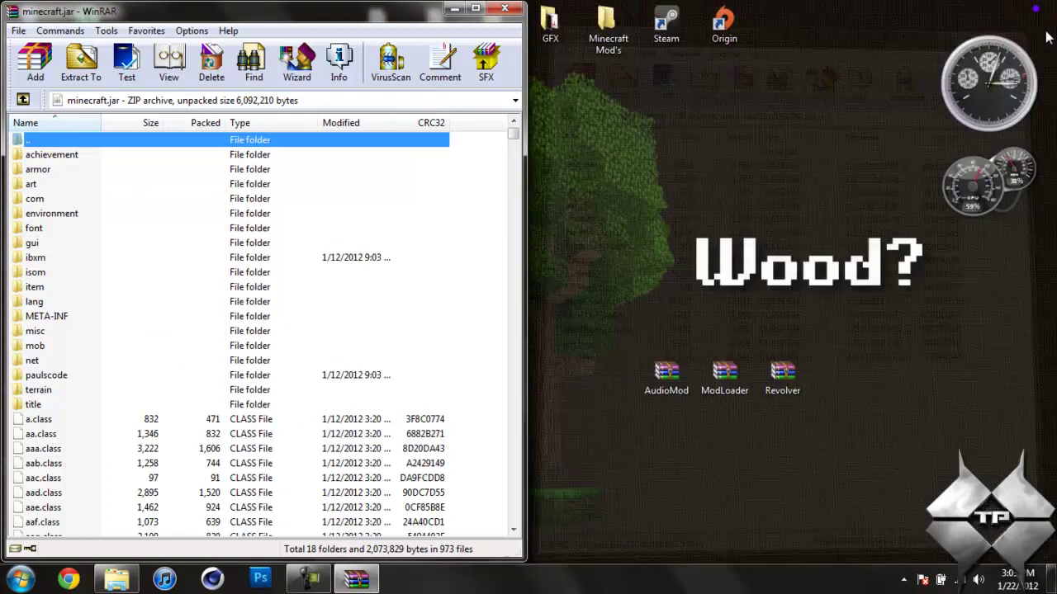
Step: Add the Revolver folder and all class files from Revolver.zip's Put_Into_minecraft.jar folder to minecraft.jar, and return to the zip's root
click(784, 376)
double_click(785, 375)
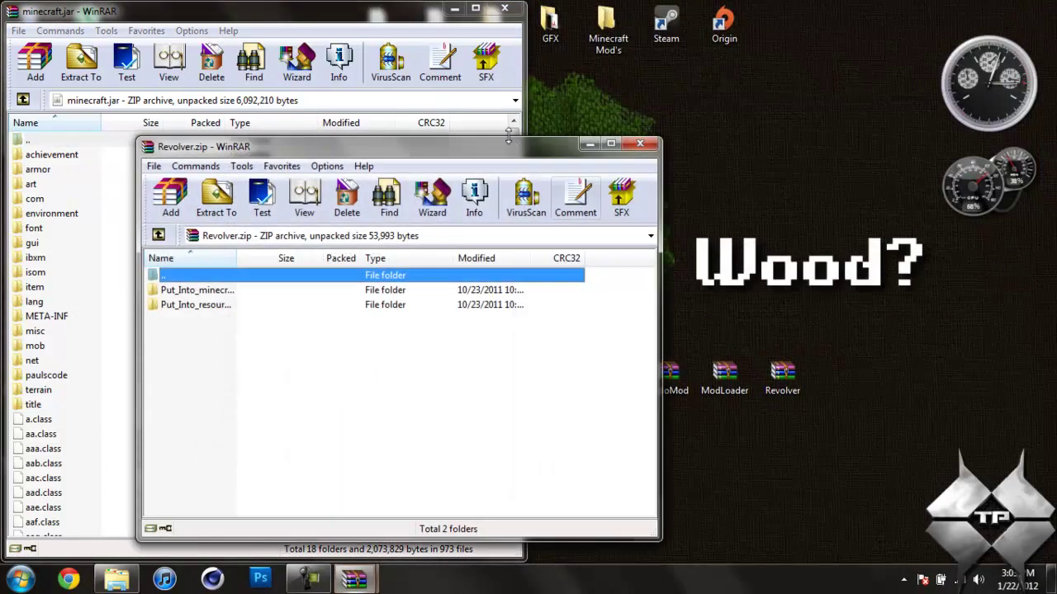
key(super+Right)
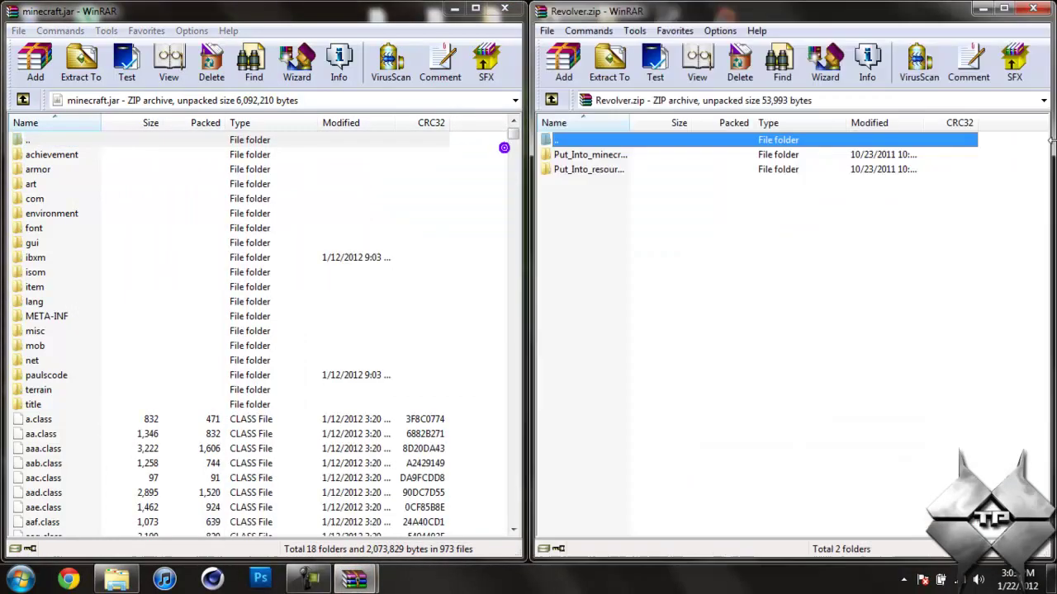
click(607, 157)
double_click(607, 157)
drag(611, 268, 291, 456)
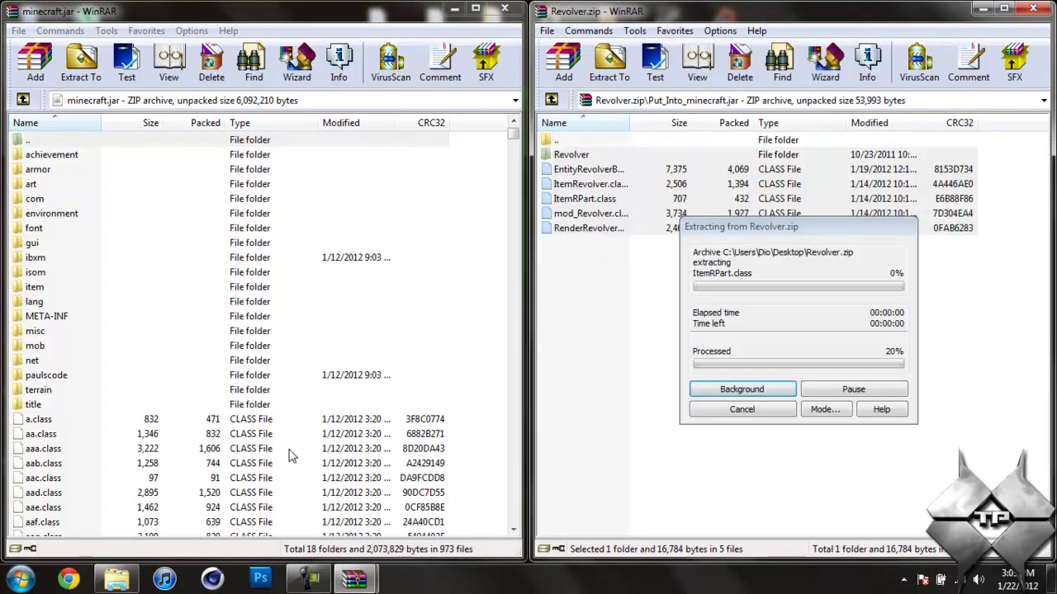
click(283, 412)
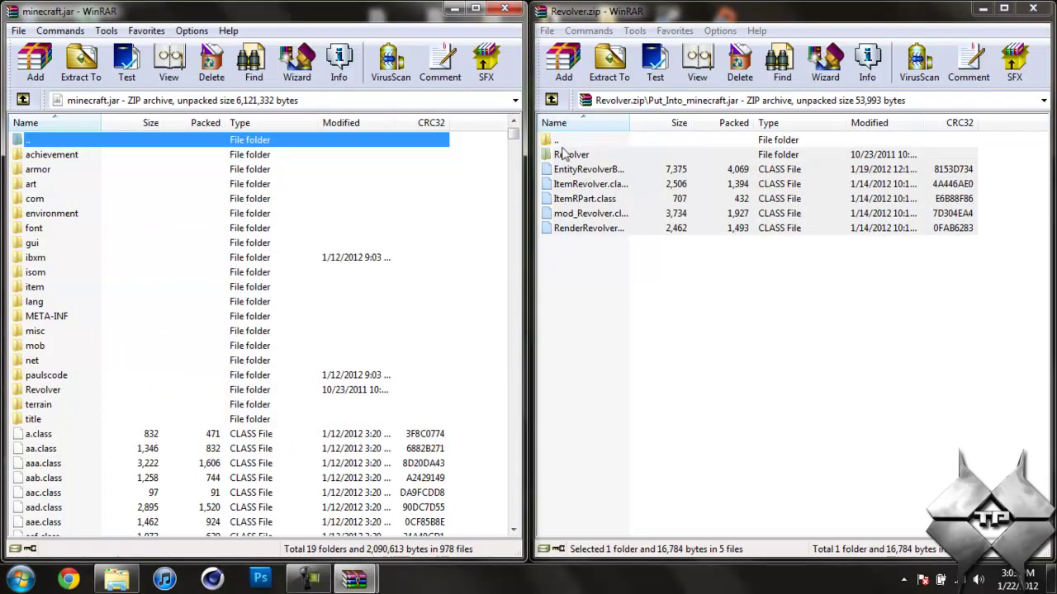
click(551, 100)
click(619, 189)
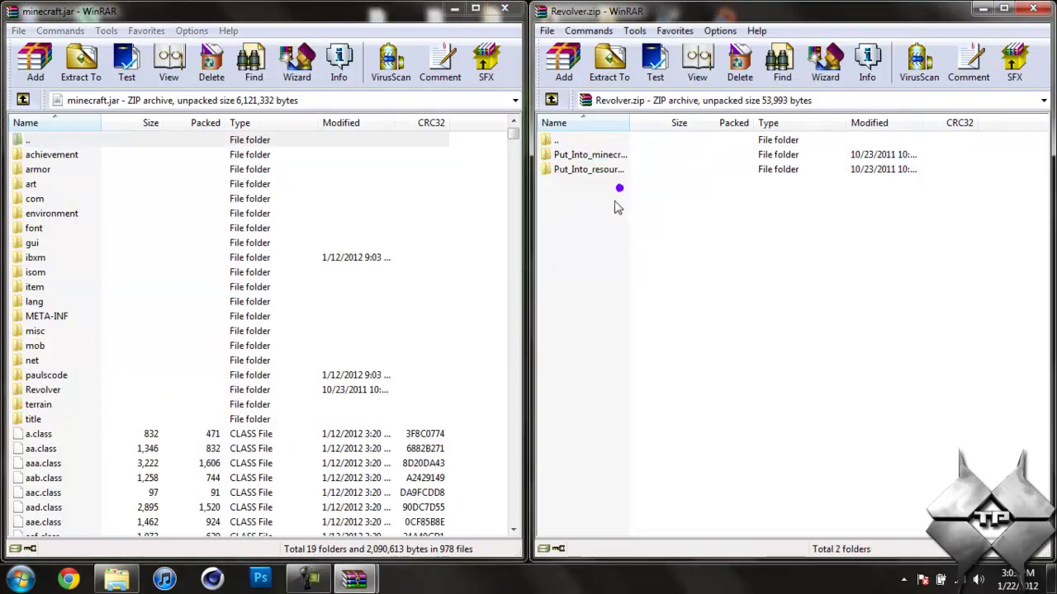
Step: Delete the META-INF folder from minecraft.jar and close that archive
click(36, 320)
right_click(36, 320)
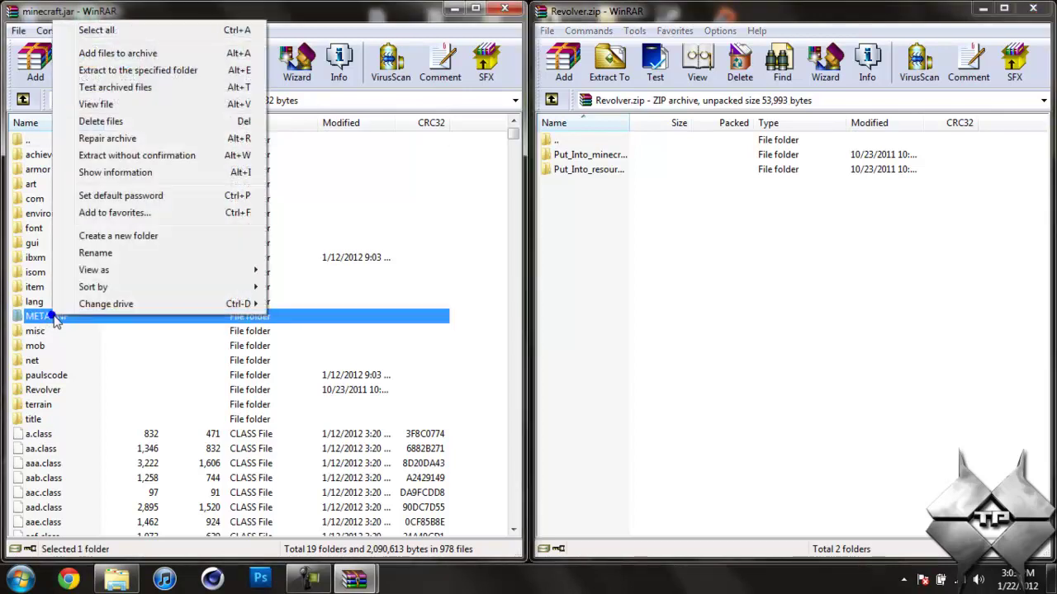
click(100, 121)
click(545, 343)
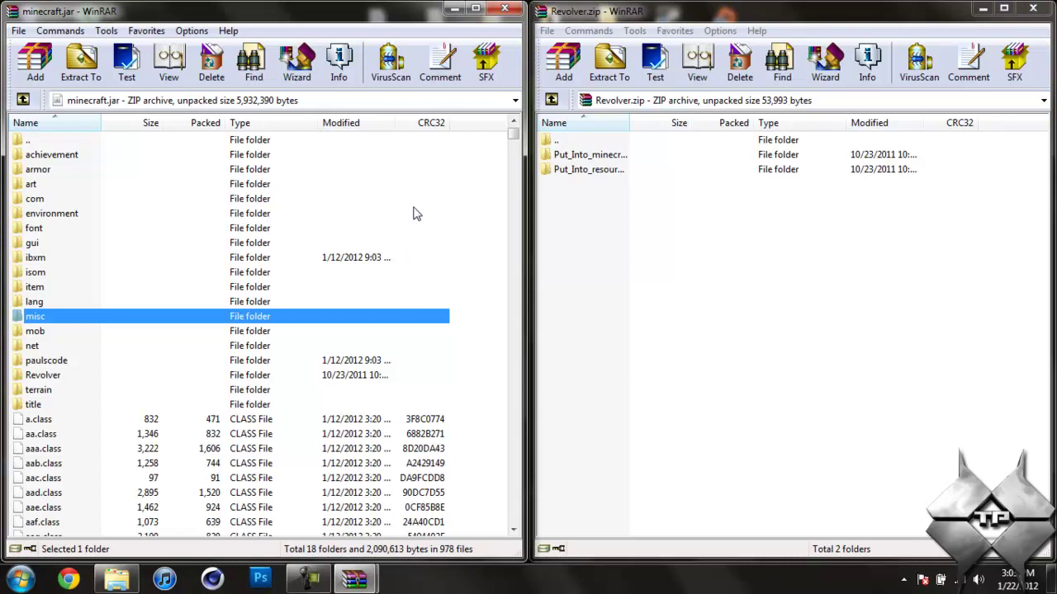
click(506, 10)
Step: Restore the bin folder window beside Revolver.zip, go back to .minecraft and open its resources folder
click(132, 576)
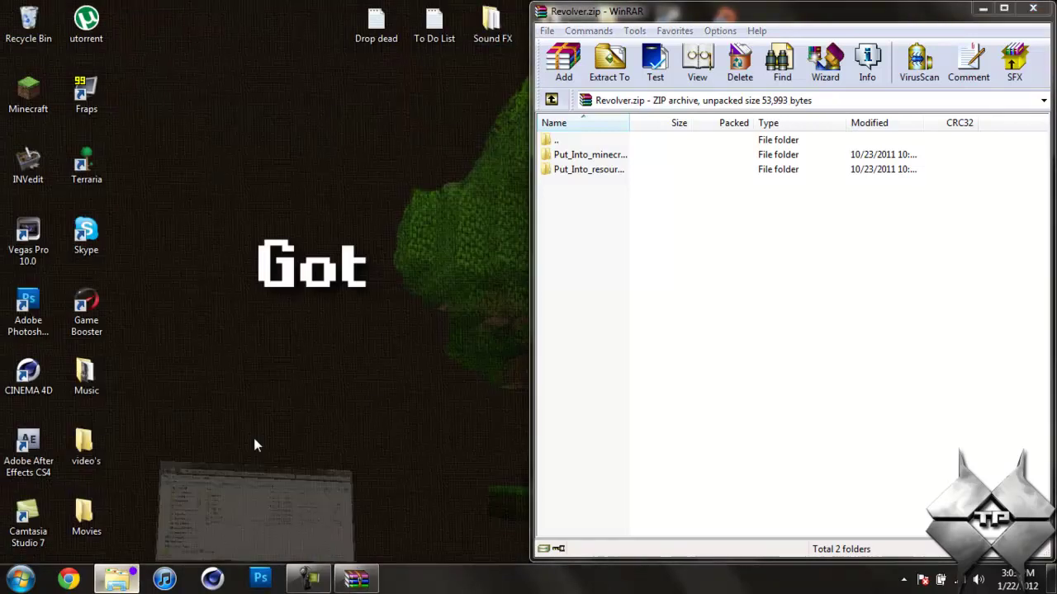
drag(500, 213, 0, 210)
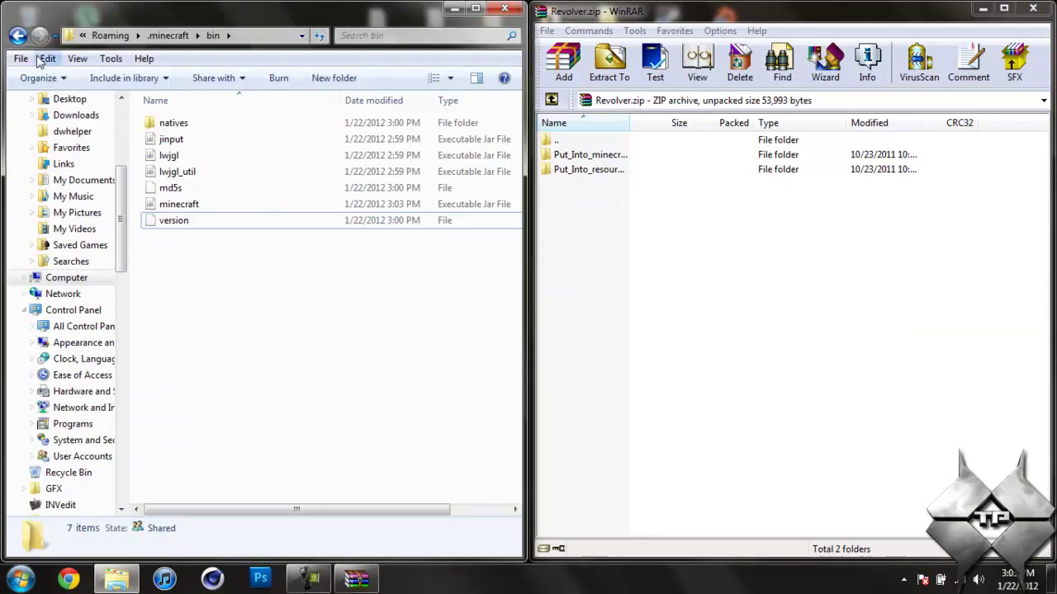
click(18, 36)
click(267, 371)
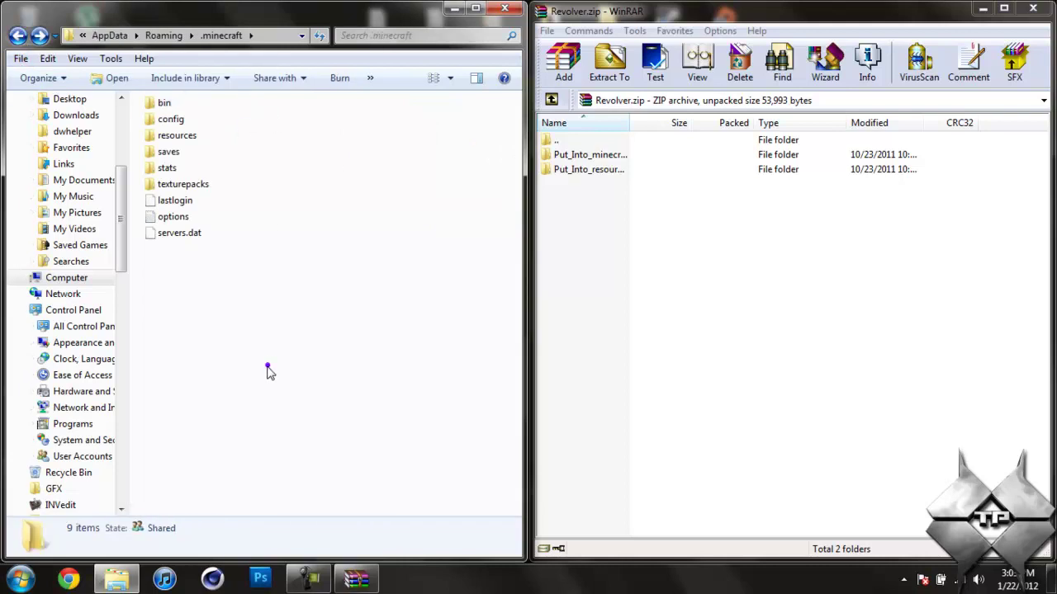
double_click(169, 138)
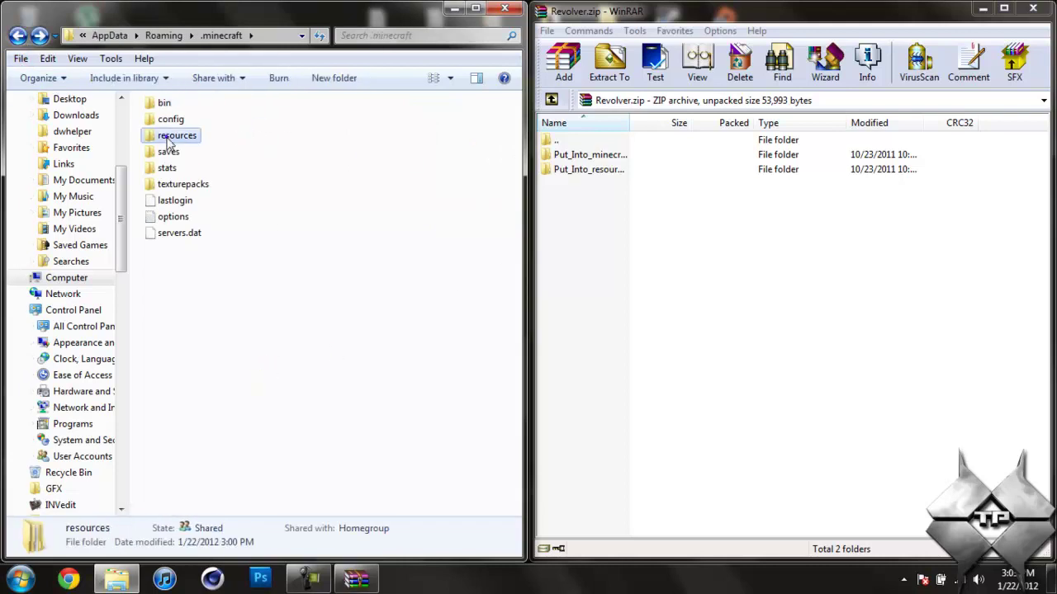
Step: Copy the mod folder from Put_Into_resources_Folder in Revolver.zip into the resources folder, and close both windows
double_click(600, 171)
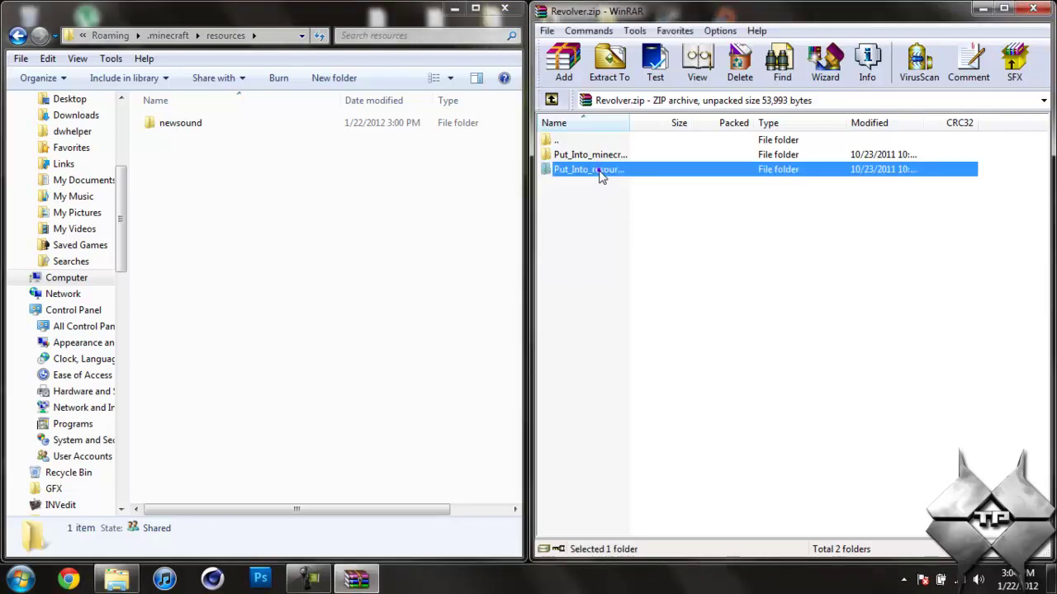
click(592, 156)
drag(603, 157, 347, 236)
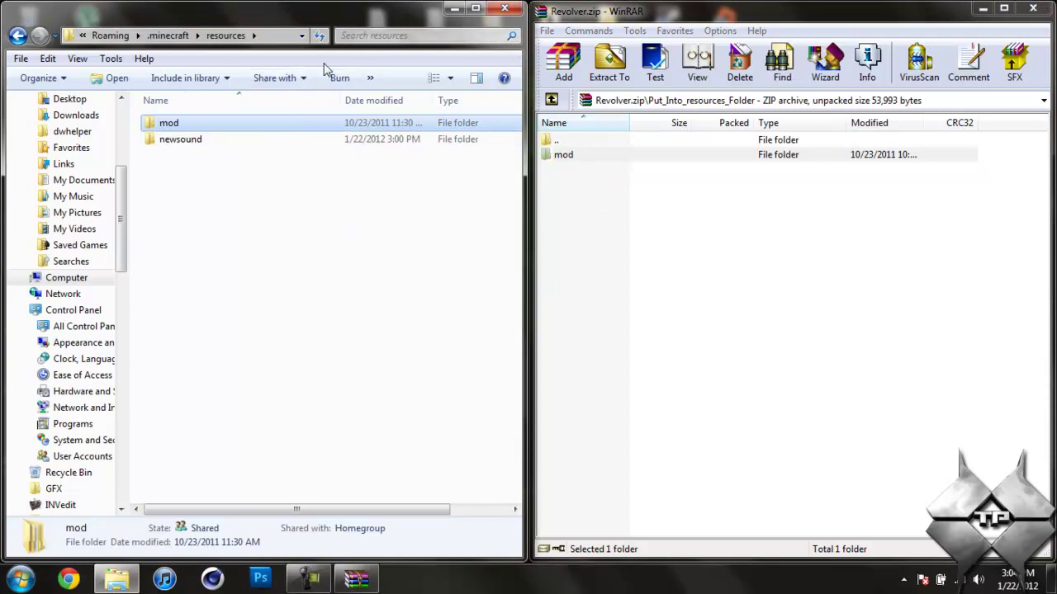
click(504, 9)
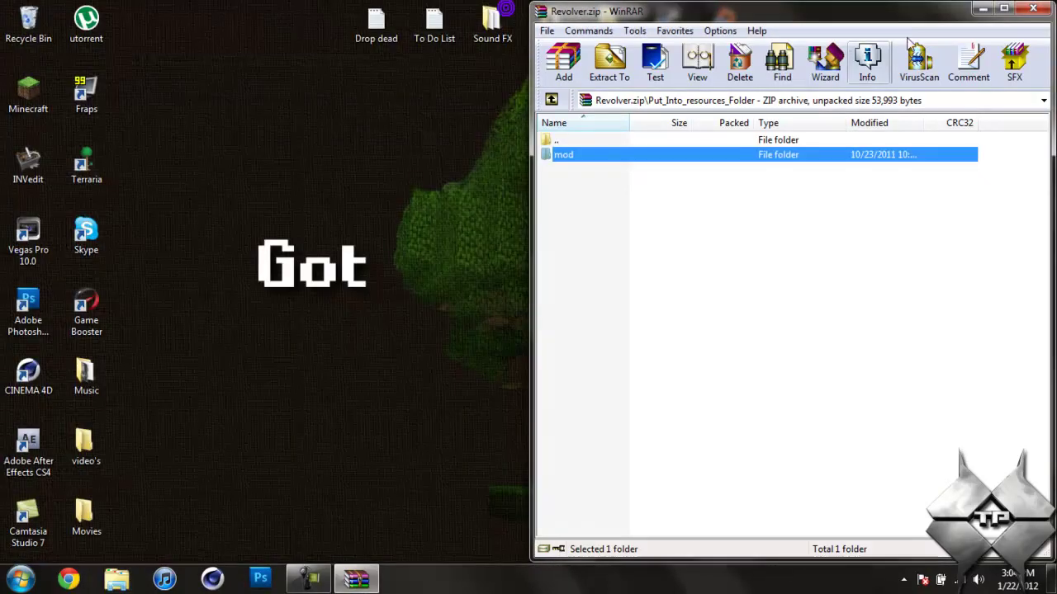
click(1033, 9)
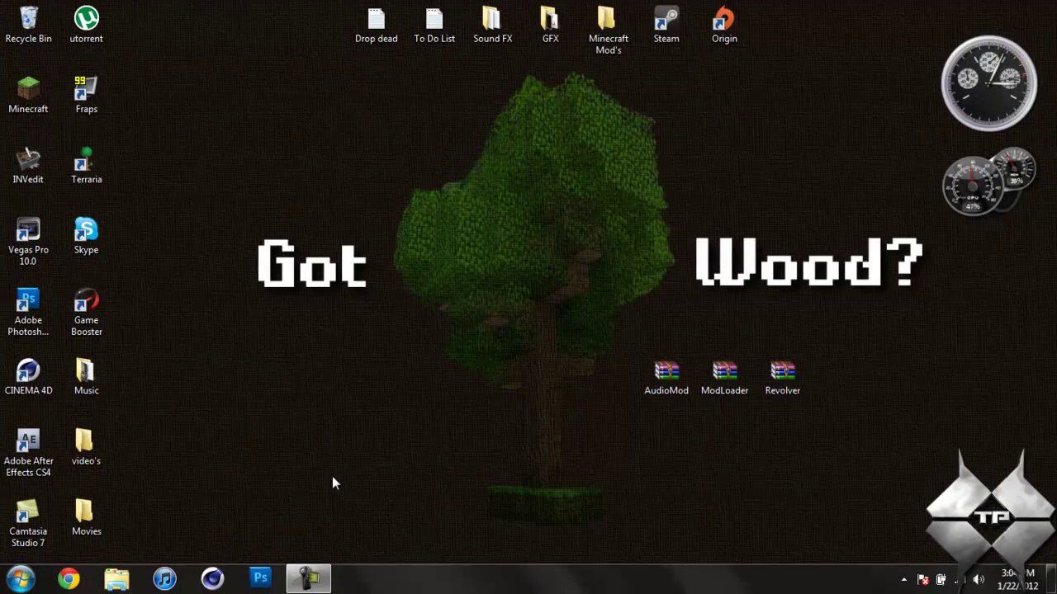
click(308, 578)
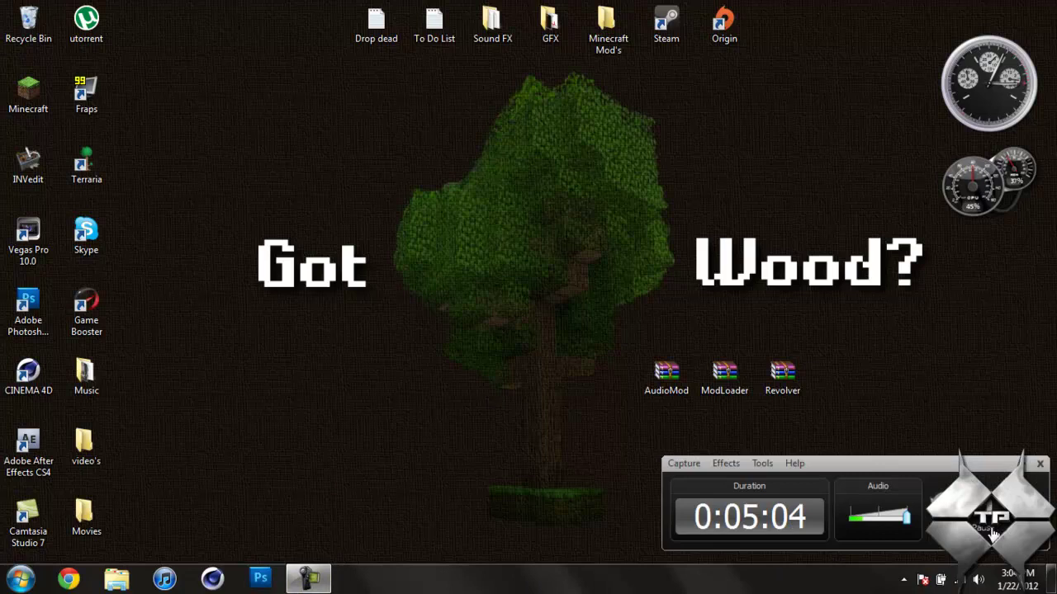